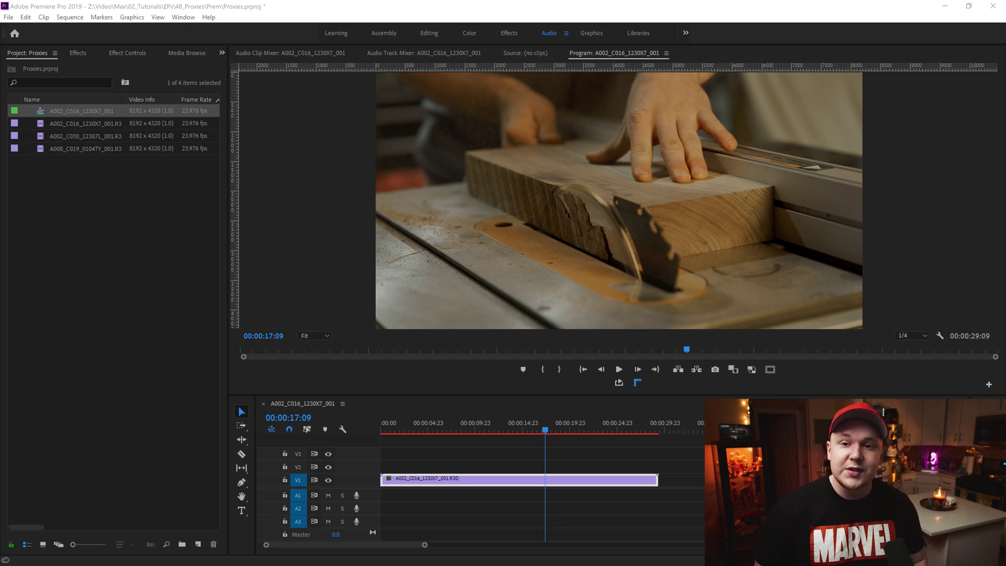
Switch the Project panel to Icon View so the clips show as thumbnails
{"action": "left_click", "coordinate": [109, 165]}
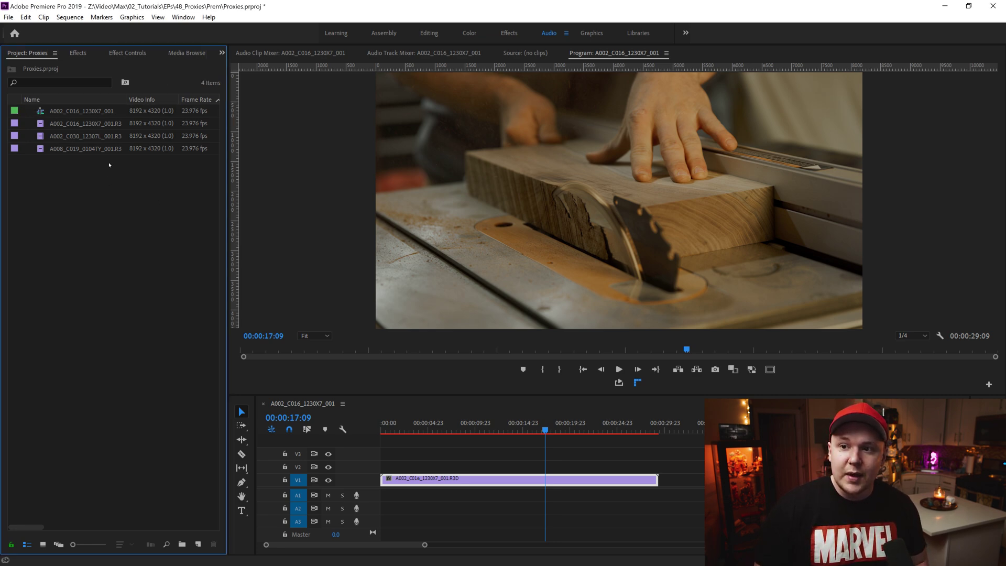
{"action": "left_click_drag", "start_coordinate": [26, 190], "coordinate": [99, 117]}
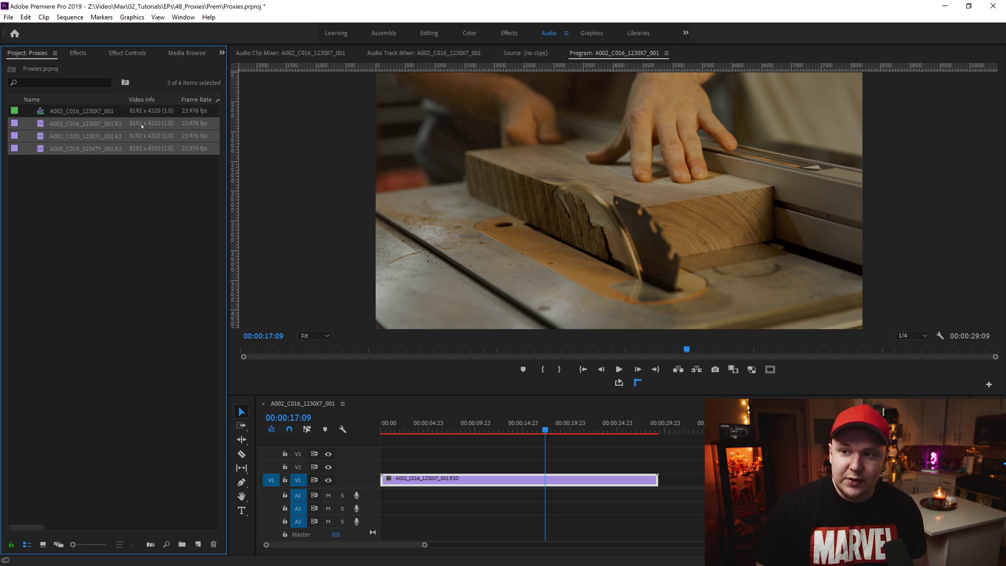
{"action": "left_click", "coordinate": [43, 544]}
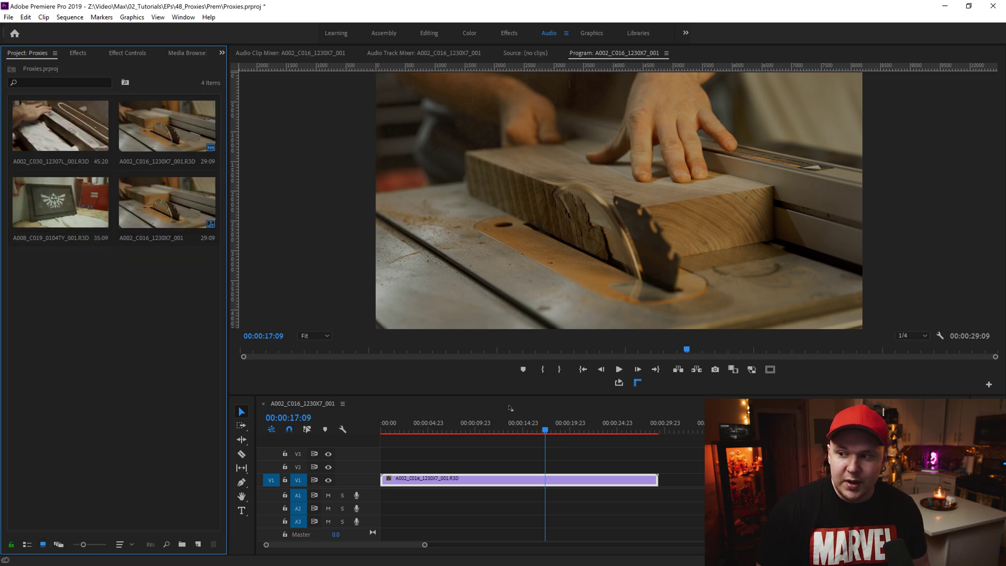
Play the sequence briefly from about 12 seconds, then select the three R3D clips
{"action": "left_click_drag", "start_coordinate": [512, 423], "coordinate": [500, 423]}
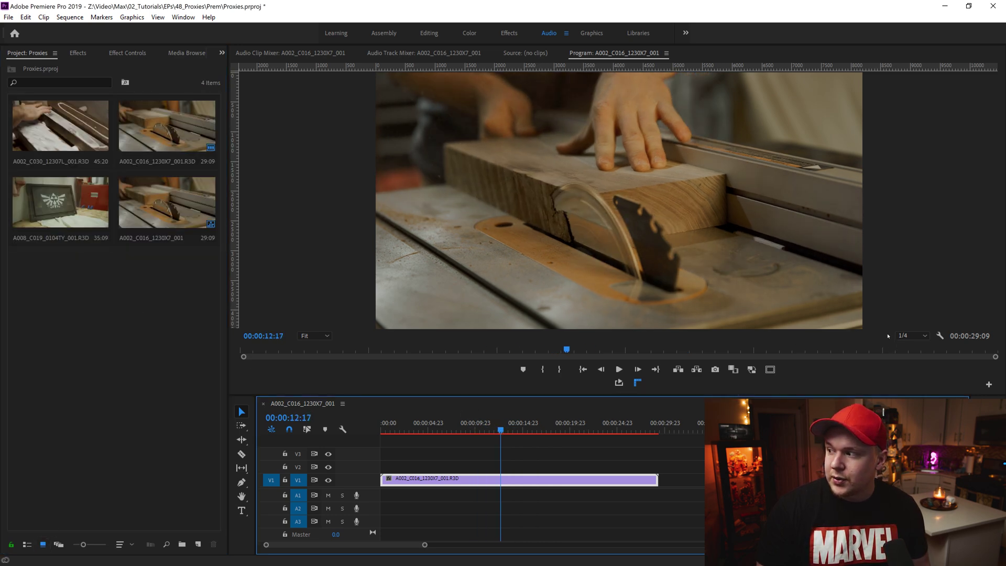
{"action": "left_click", "coordinate": [619, 370]}
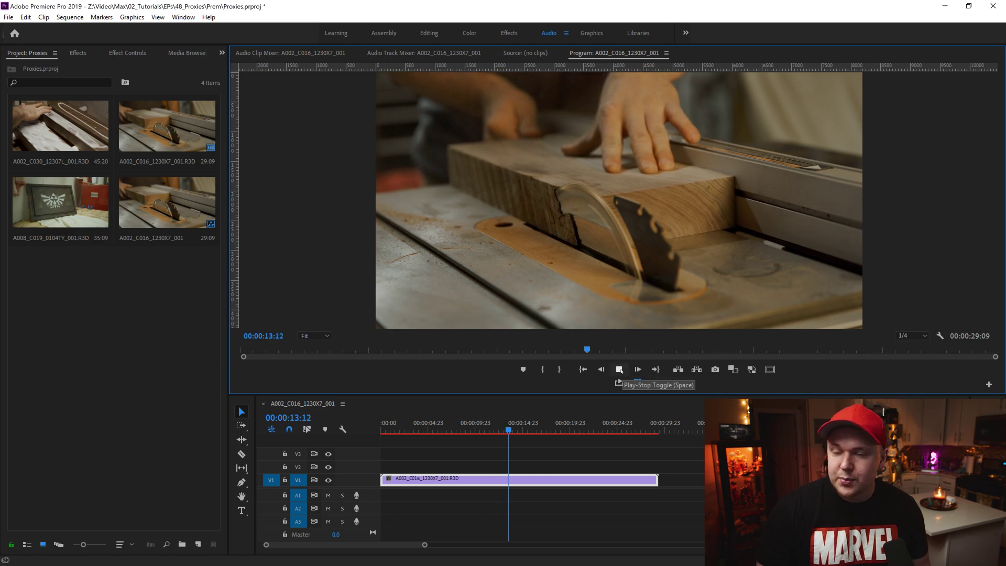
{"action": "key", "text": "space"}
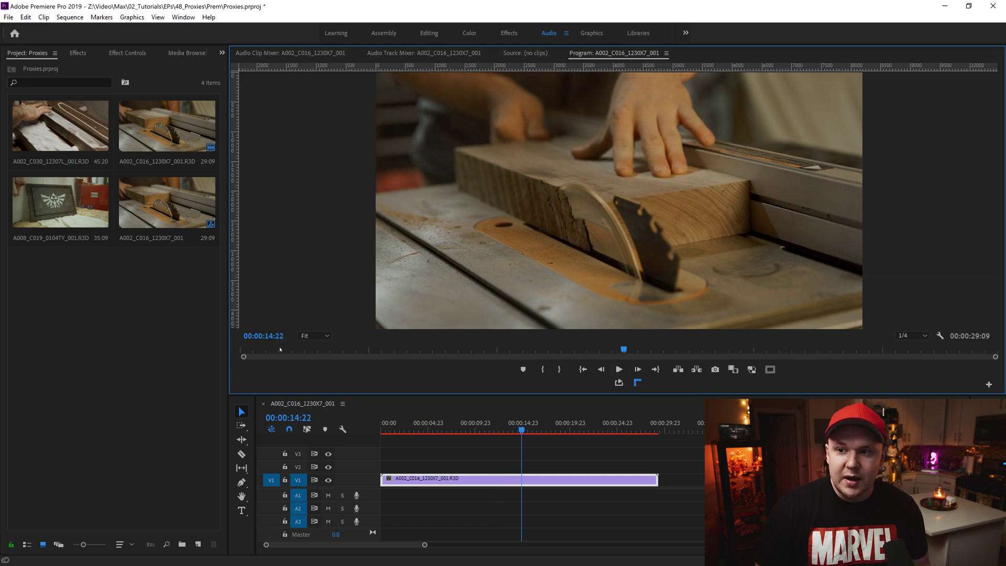
{"action": "left_click", "coordinate": [62, 128]}
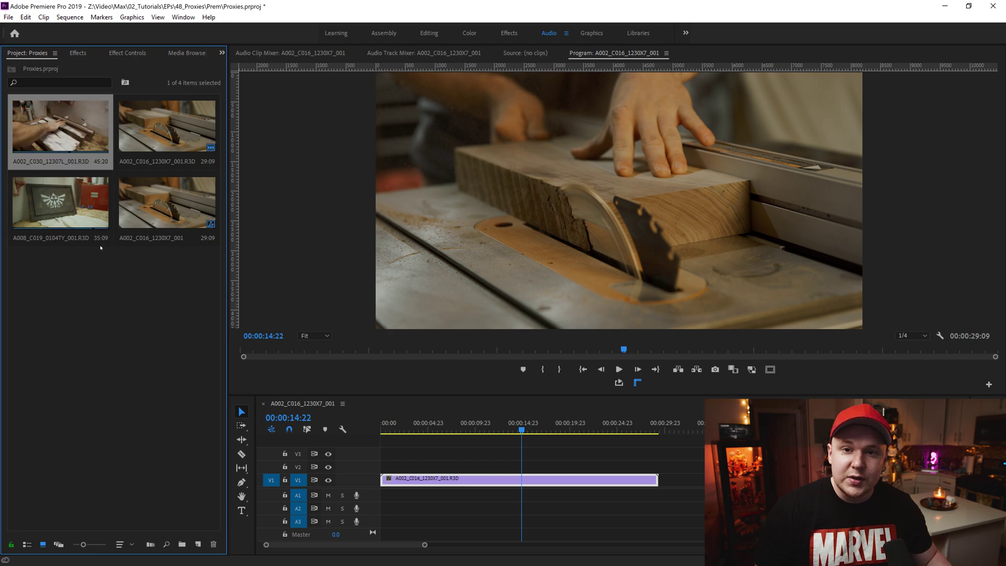
{"action": "left_click", "coordinate": [58, 207], "text": "shift"}
Start Create Proxies for the selected clips, keeping H.264 as the format
{"action": "right_click", "coordinate": [61, 200]}
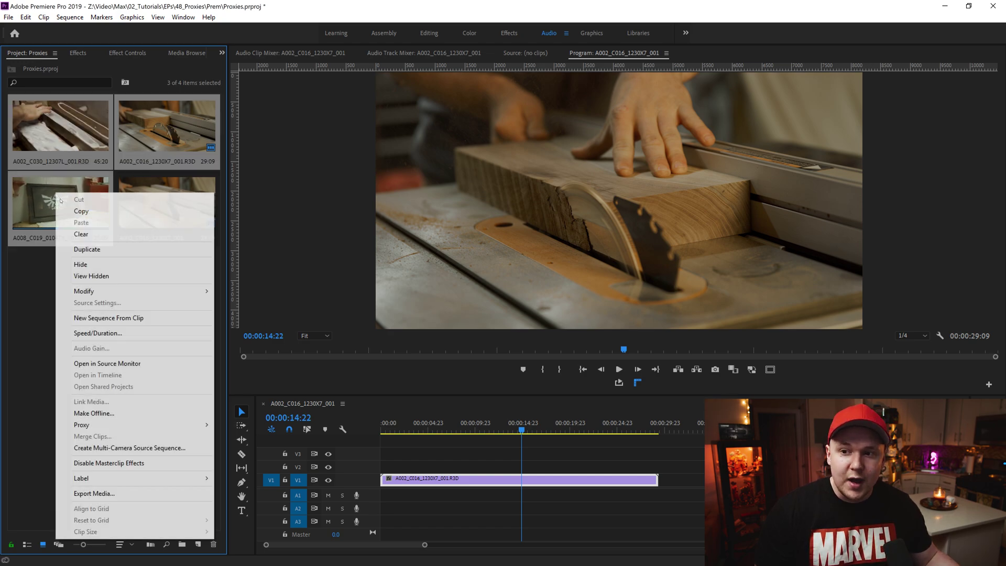
{"action": "mouse_move", "coordinate": [201, 428]}
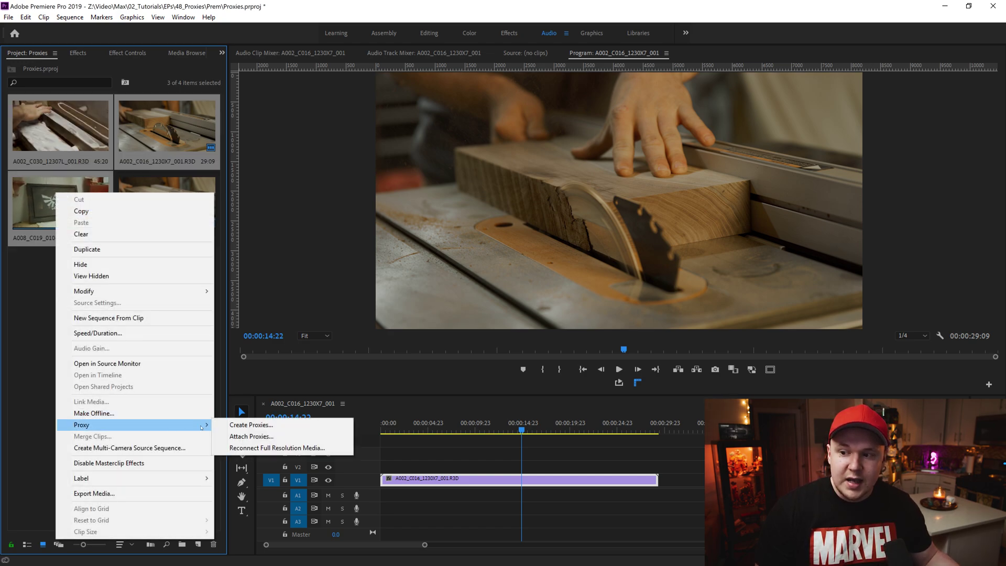
{"action": "left_click", "coordinate": [250, 425]}
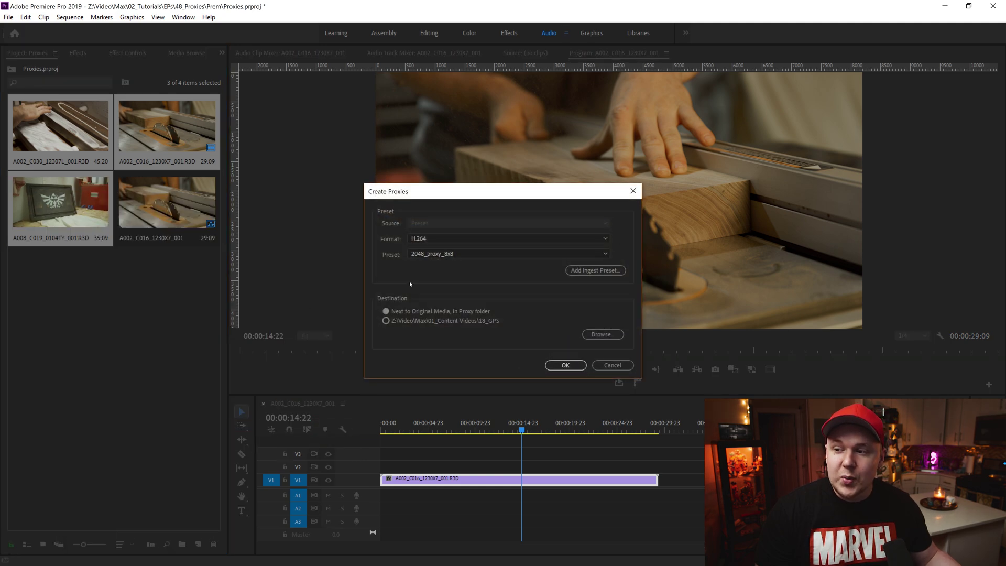
{"action": "left_click", "coordinate": [443, 255]}
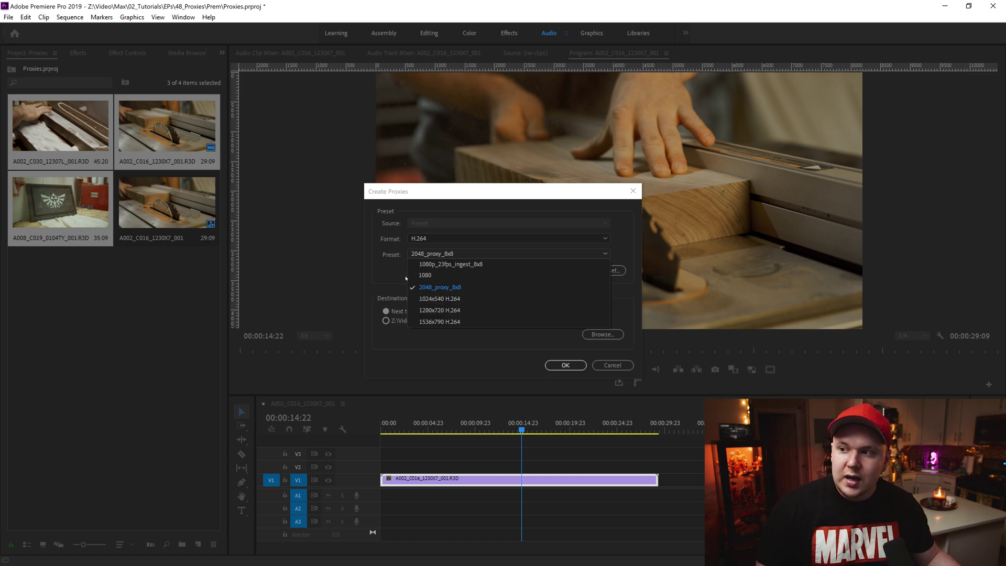
{"action": "left_click", "coordinate": [434, 254]}
{"action": "left_click", "coordinate": [434, 239]}
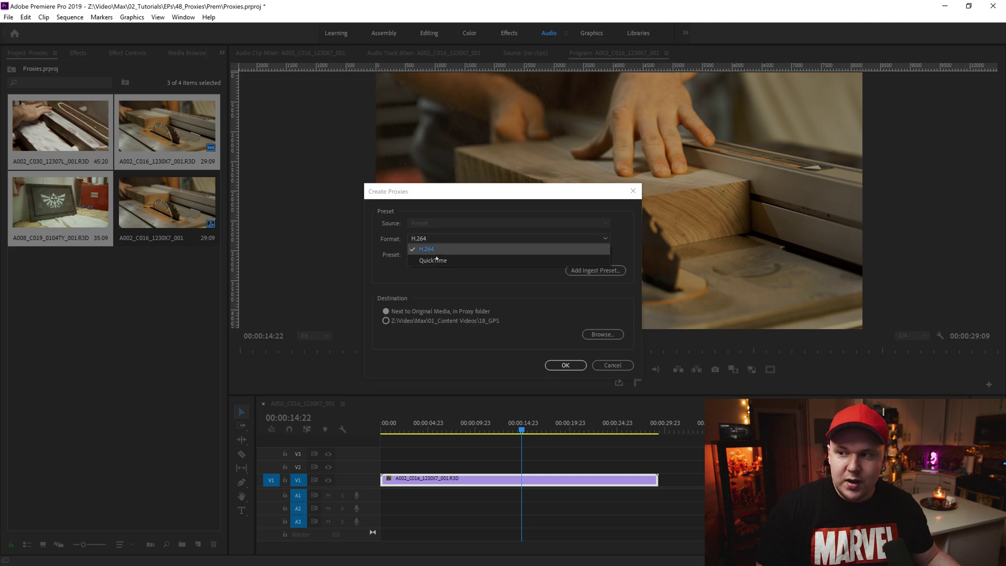
{"action": "left_click", "coordinate": [427, 249]}
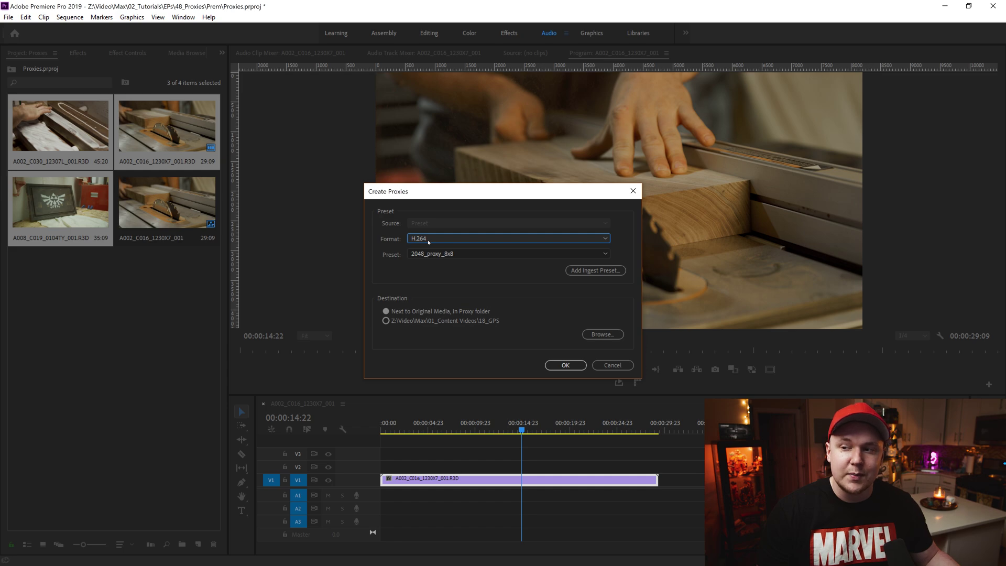
Choose the 1024x540 H.264 preset, save proxies next to original media, and confirm
{"action": "left_click", "coordinate": [439, 254]}
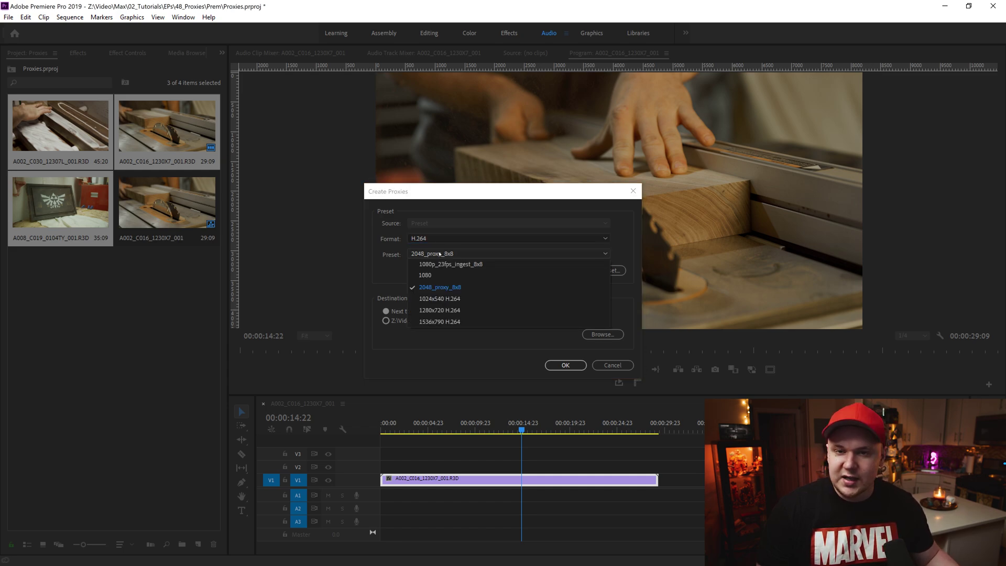
{"action": "left_click", "coordinate": [463, 299]}
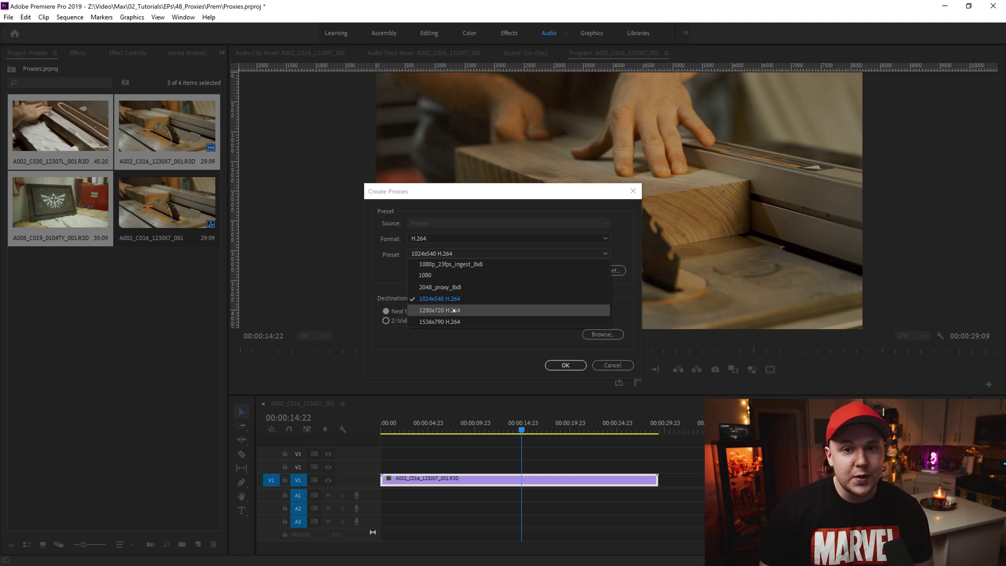
{"action": "left_click", "coordinate": [385, 276]}
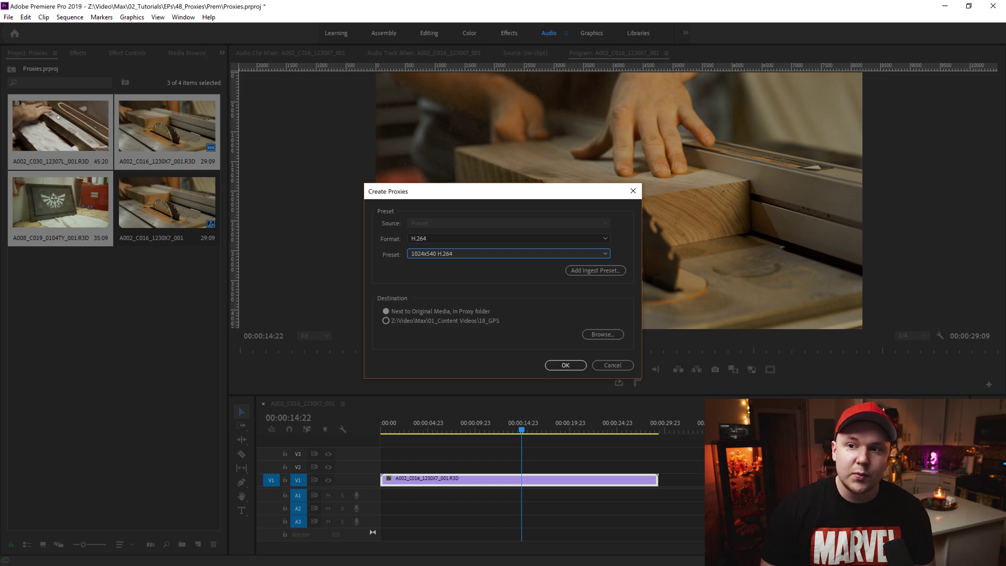
{"action": "left_click", "coordinate": [427, 252]}
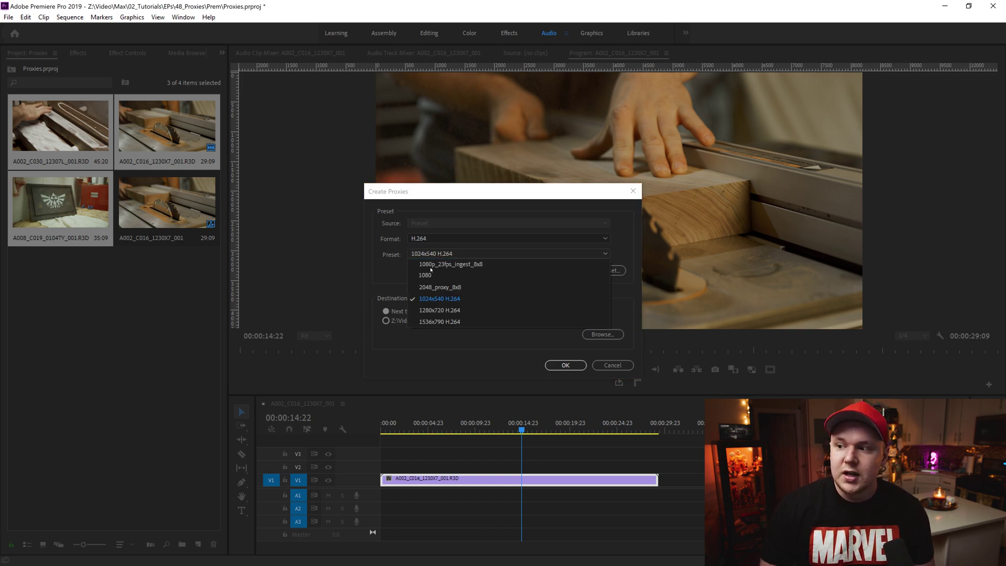
{"action": "left_click", "coordinate": [440, 300]}
{"action": "left_click", "coordinate": [386, 311]}
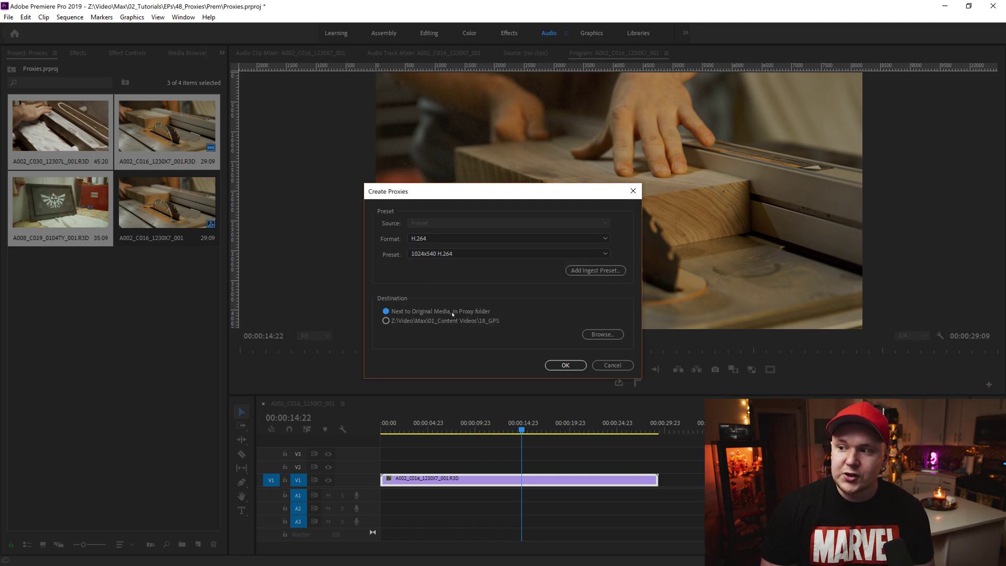
{"action": "left_click", "coordinate": [565, 365]}
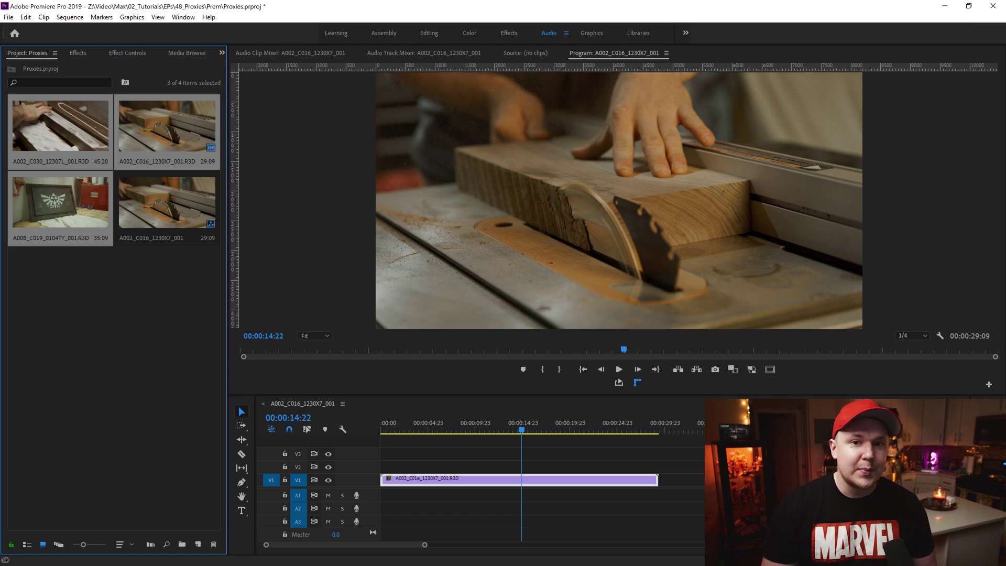
Maximize Adobe Media Encoder once it opens with the three proxy jobs queued
{"action": "left_click", "coordinate": [576, 83]}
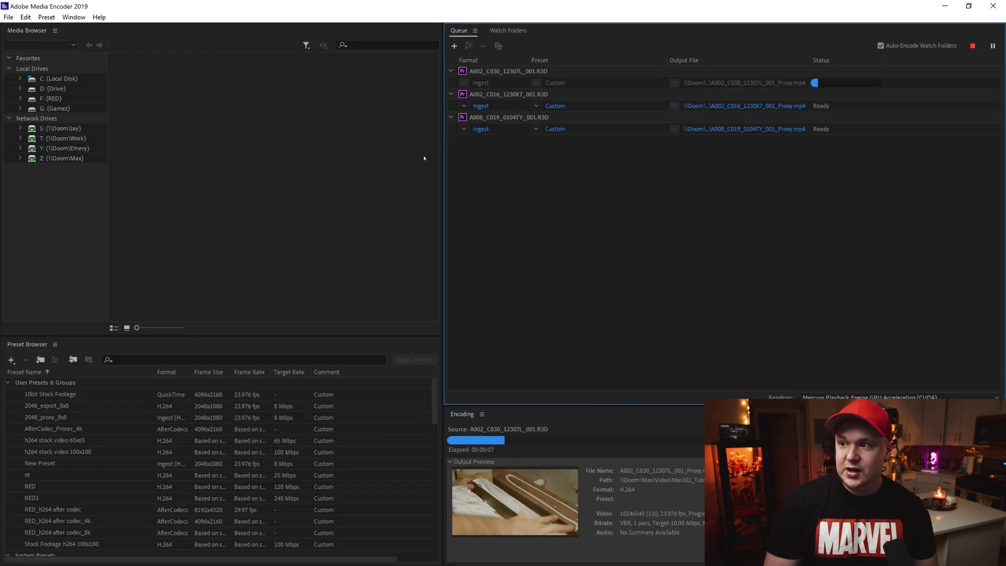
Widen the Queue, wait until all three proxy jobs read Done, then bring File Explorer forward
{"action": "left_click_drag", "start_coordinate": [445, 159], "coordinate": [308, 160]}
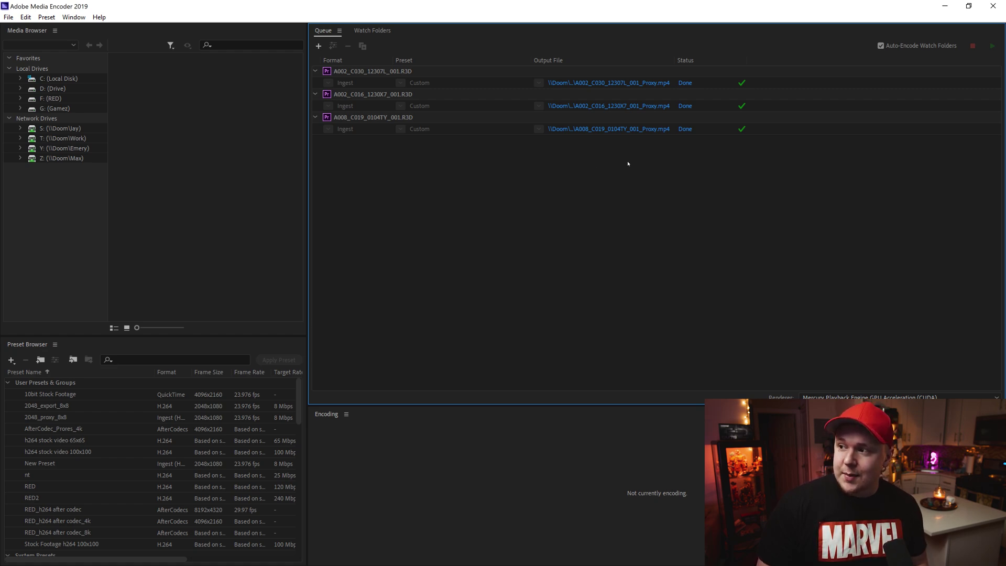
{"action": "left_click_drag", "start_coordinate": [568, 174], "coordinate": [724, 66]}
{"action": "left_click", "coordinate": [663, 160]}
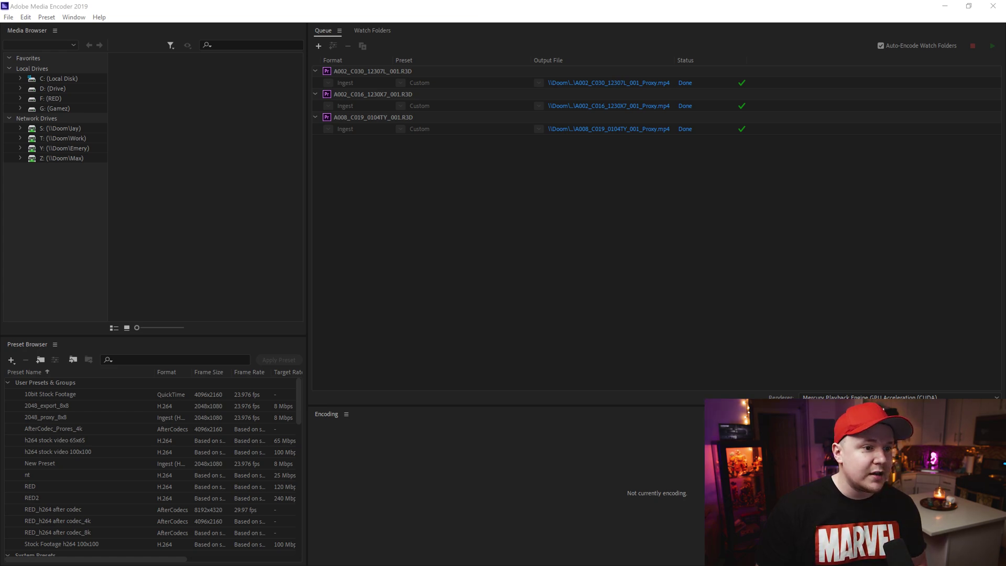
{"action": "left_click_drag", "start_coordinate": [0, 322], "coordinate": [443, 107]}
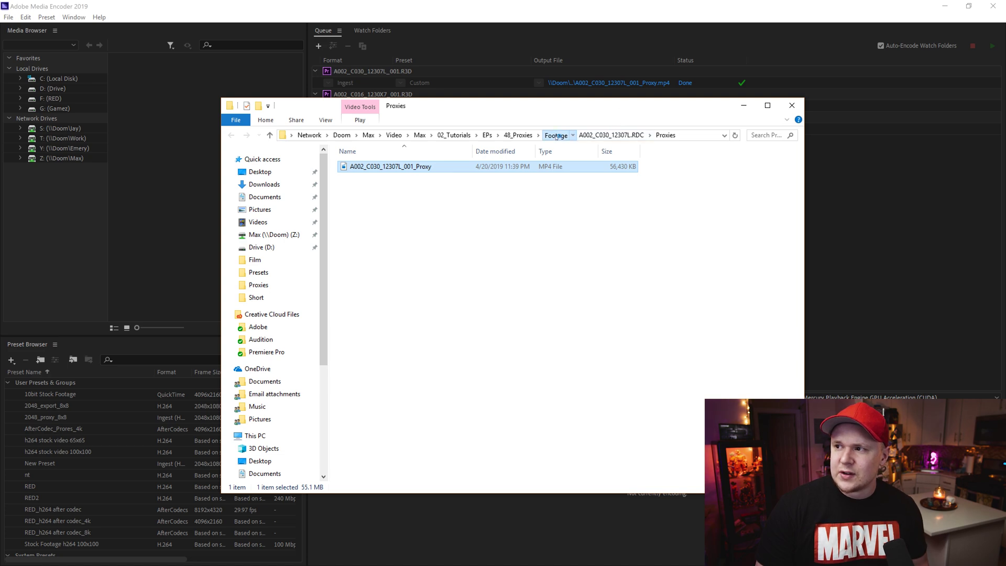
Go from Footage into A002_C016_1230X7.RDC's Proxies folder to view its MP4 proxy
{"action": "left_click", "coordinate": [555, 135]}
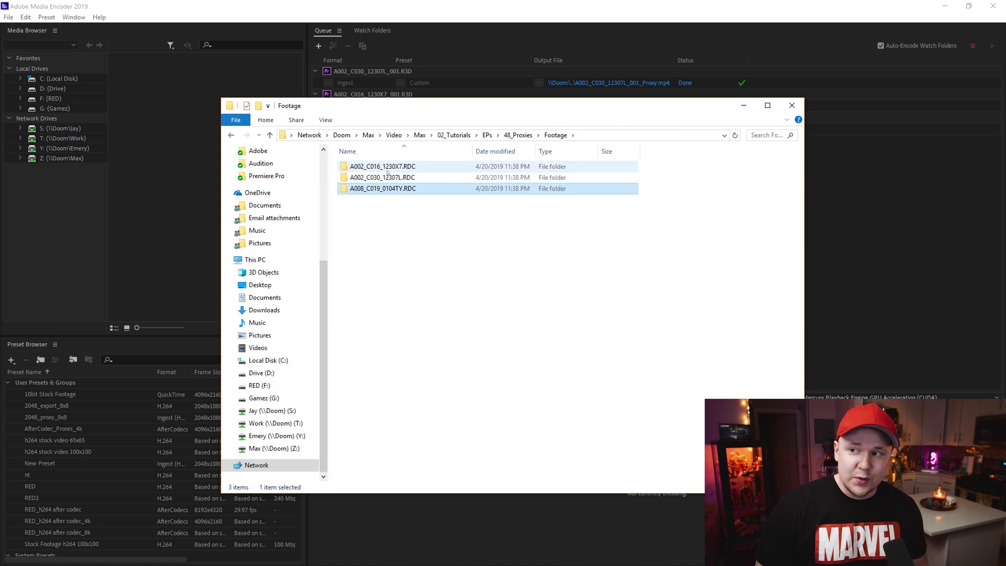
{"action": "double_click", "coordinate": [373, 167]}
{"action": "double_click", "coordinate": [361, 178]}
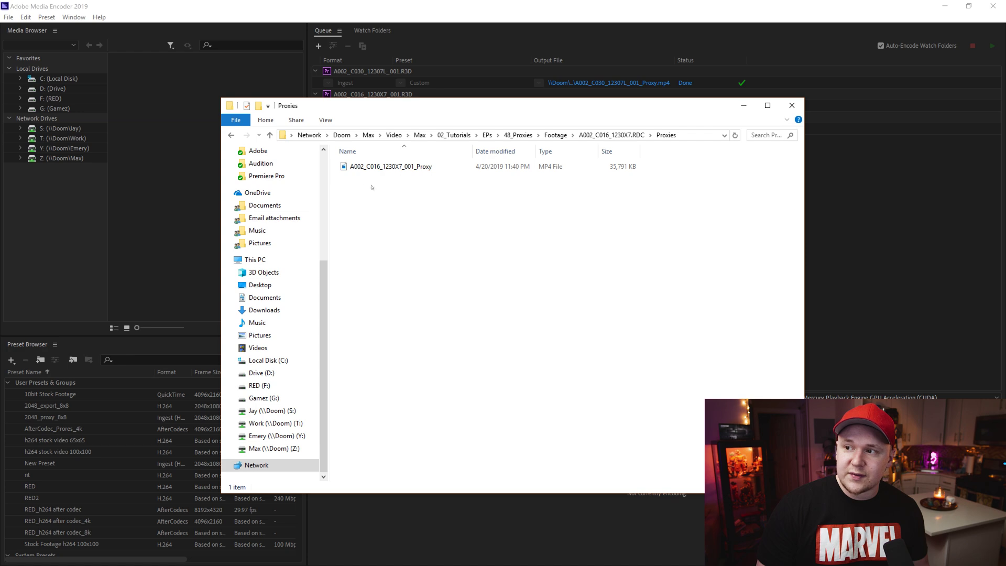
{"action": "left_click", "coordinate": [398, 167]}
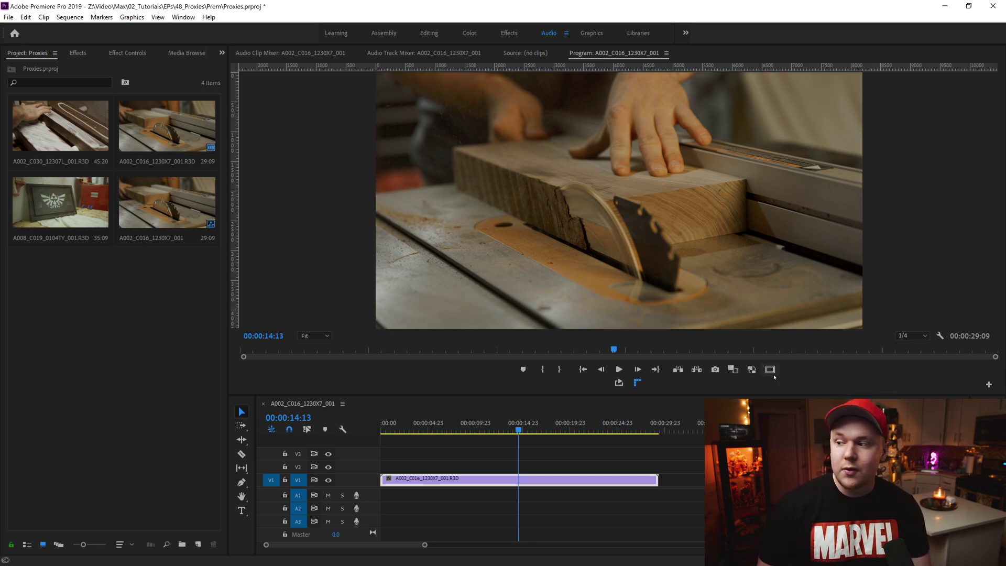
Add the Toggle Proxies button to the Program monitor's control bar
{"action": "left_click", "coordinate": [864, 382]}
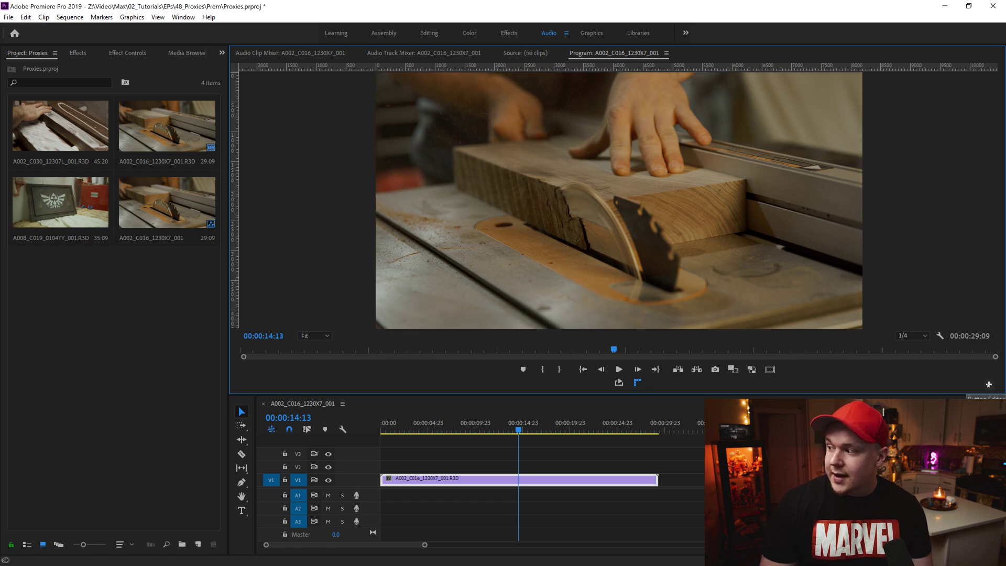
{"action": "left_click", "coordinate": [989, 384]}
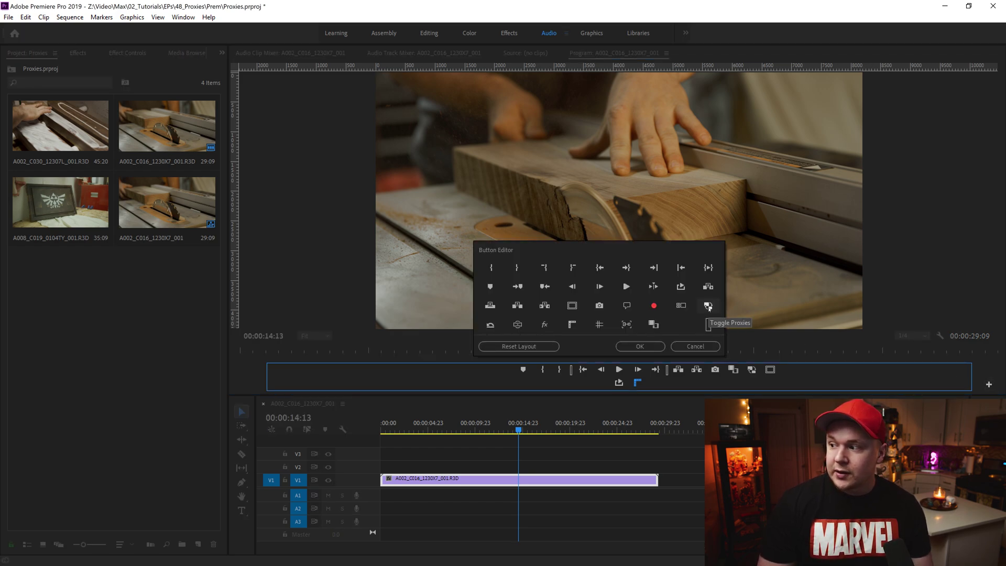
{"action": "left_click_drag", "start_coordinate": [708, 308], "coordinate": [655, 383]}
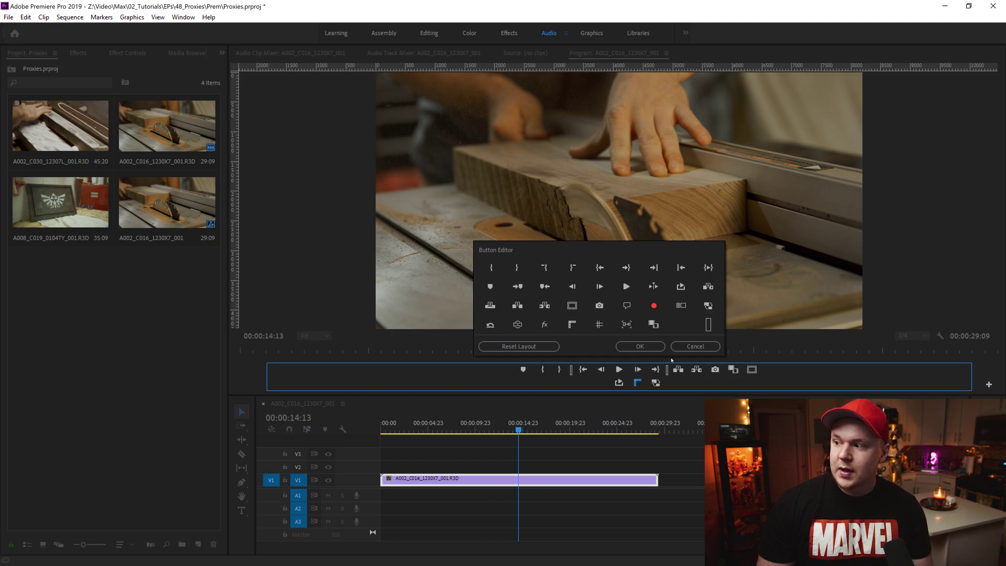
{"action": "left_click", "coordinate": [640, 346]}
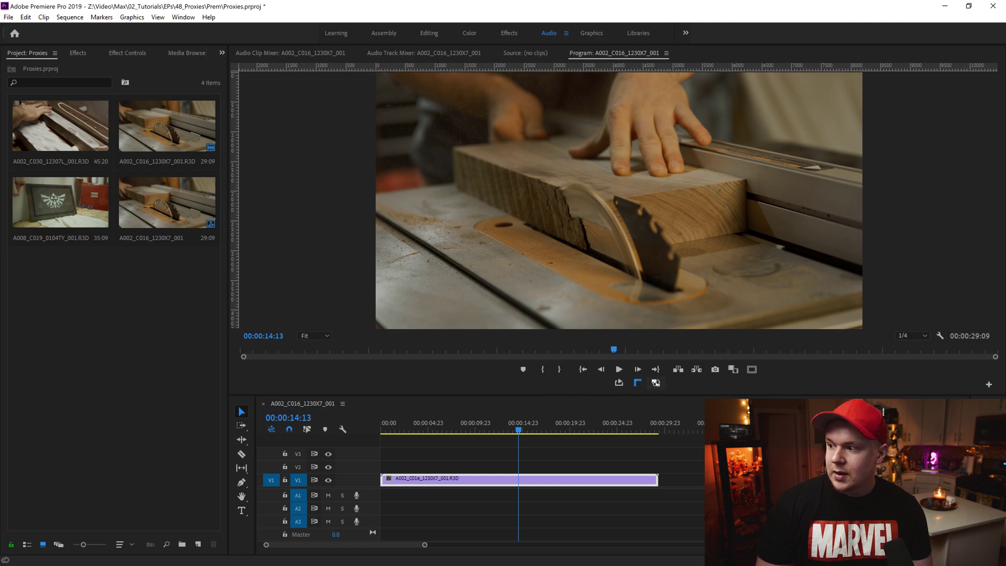
Turn on proxies and play the sequence, replaying it from near the start
{"action": "left_click", "coordinate": [655, 383]}
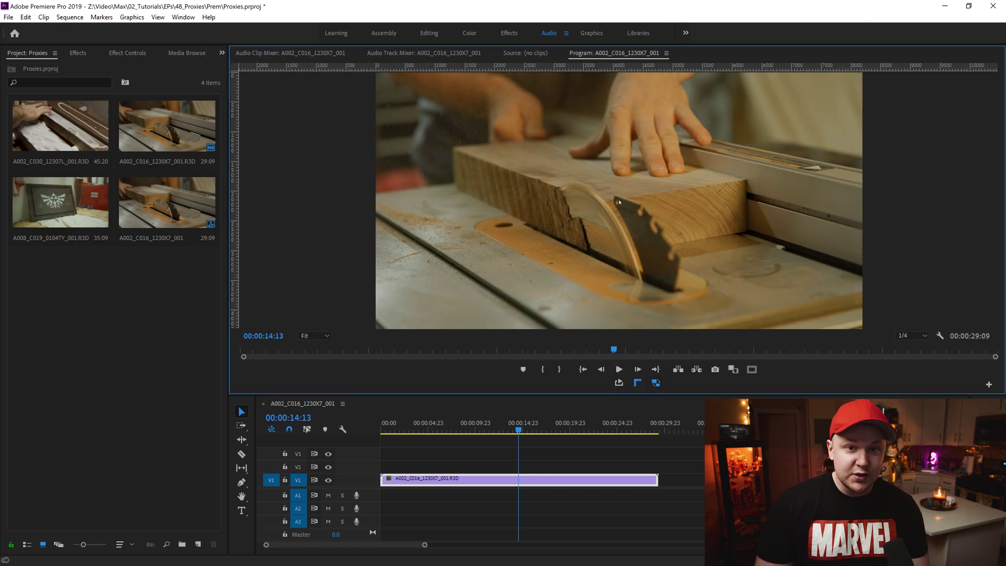
{"action": "left_click", "coordinate": [619, 369]}
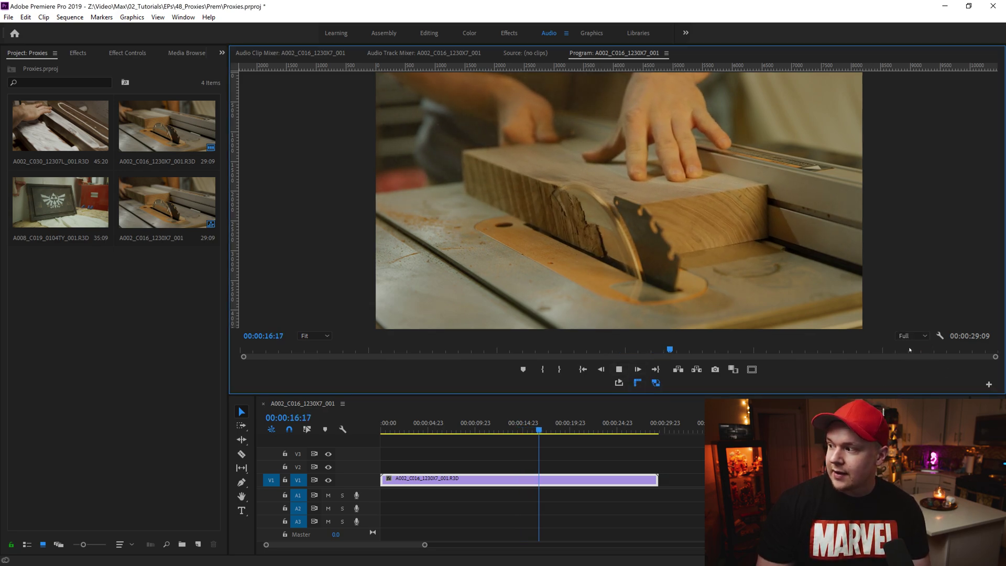
{"action": "left_click", "coordinate": [562, 431]}
{"action": "left_click_drag", "start_coordinate": [562, 431], "coordinate": [523, 432]}
{"action": "left_click", "coordinate": [619, 369]}
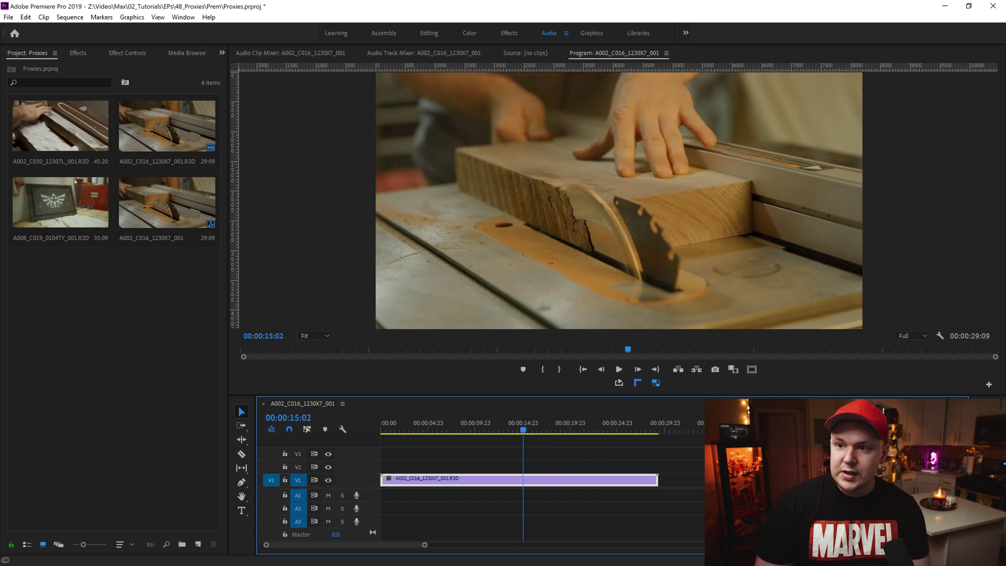
Preview the A002_C030, glue-up and A008_C019 clips in the Source monitor
{"action": "double_click", "coordinate": [79, 125]}
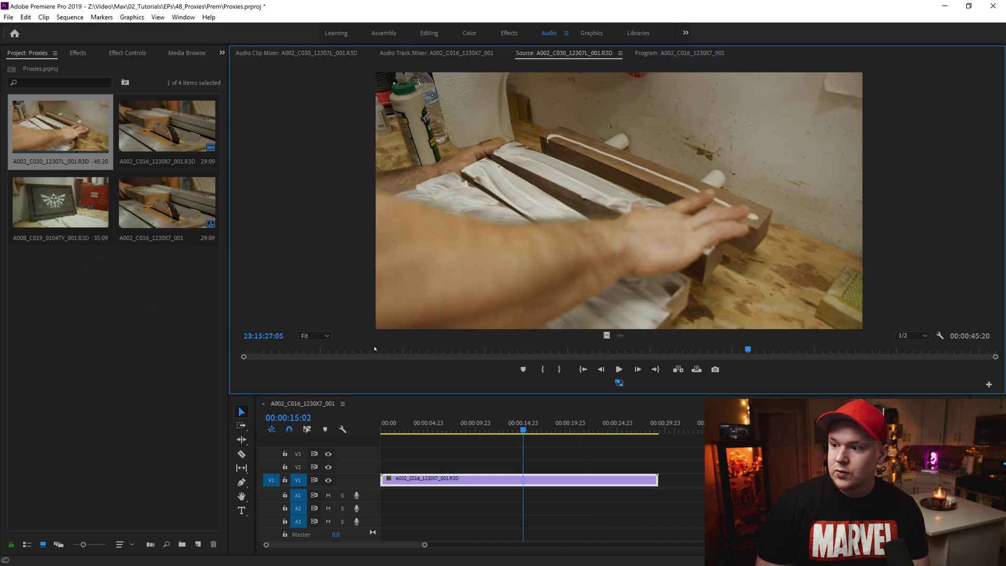
{"action": "left_click_drag", "start_coordinate": [374, 348], "coordinate": [422, 348]}
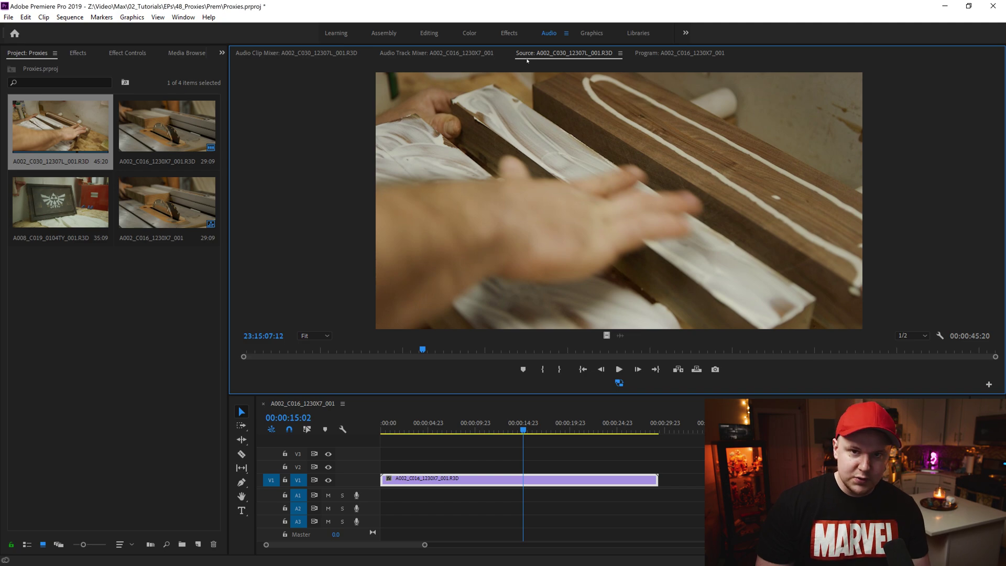
{"action": "left_click", "coordinate": [619, 369]}
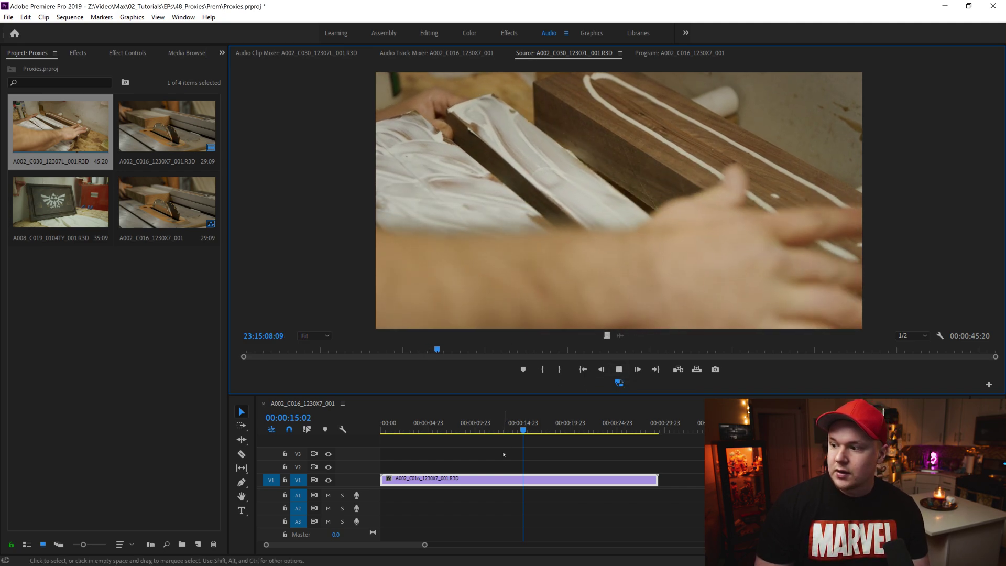
{"action": "left_click", "coordinate": [517, 429]}
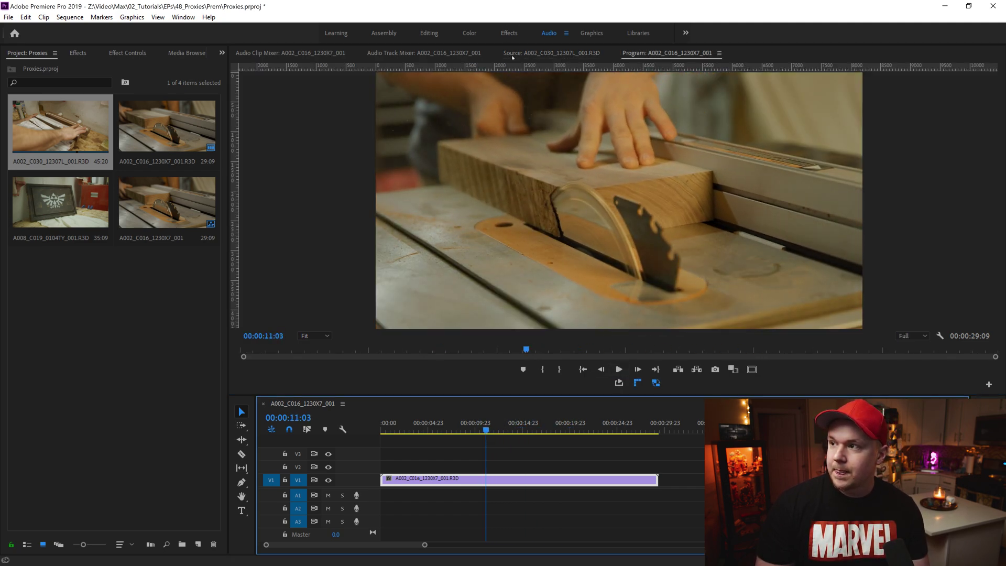
{"action": "key", "text": "shift+2"}
{"action": "left_click_drag", "start_coordinate": [449, 349], "coordinate": [642, 349]}
{"action": "left_click", "coordinate": [625, 369]}
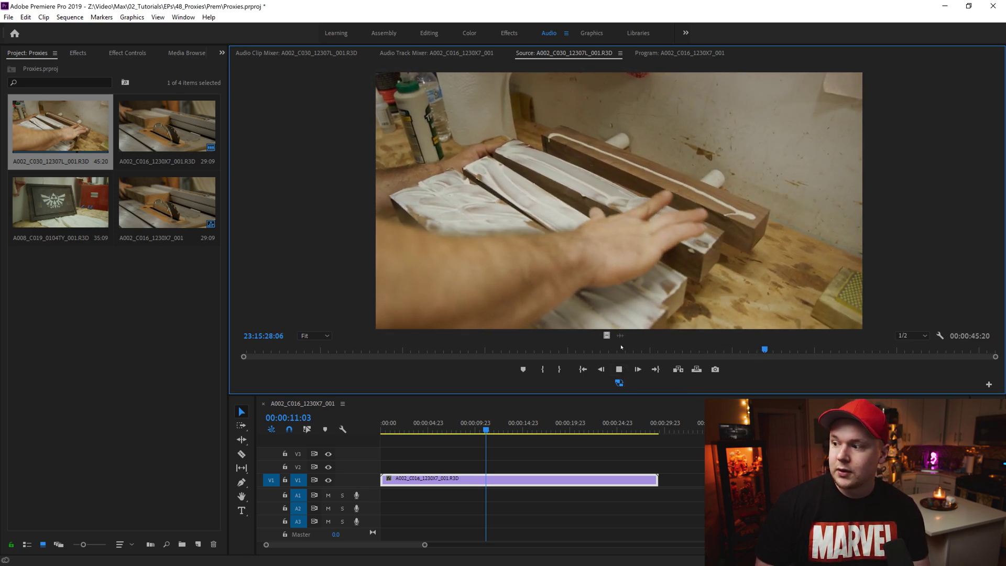
{"action": "key", "text": "space"}
{"action": "double_click", "coordinate": [53, 201]}
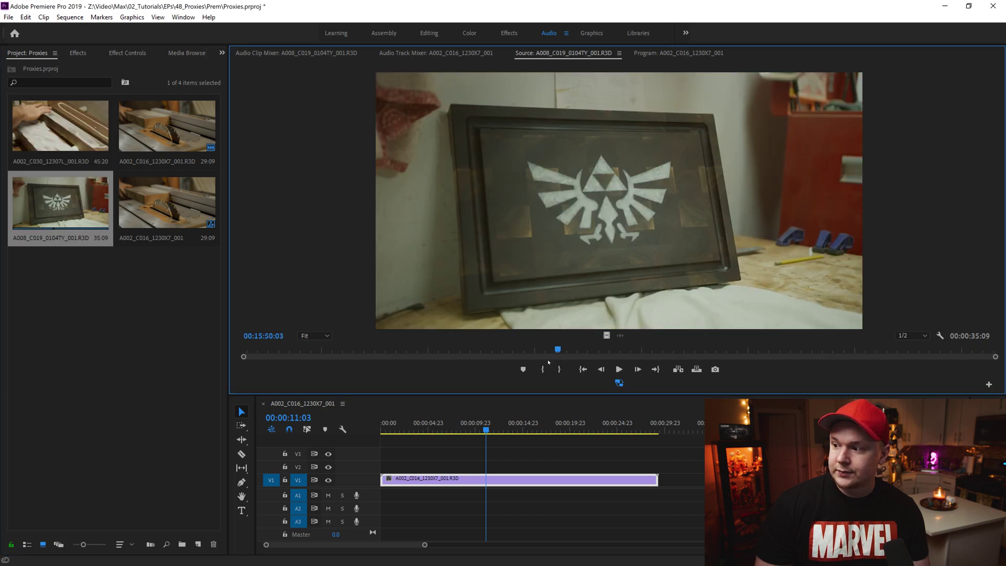
{"action": "key", "text": "space"}
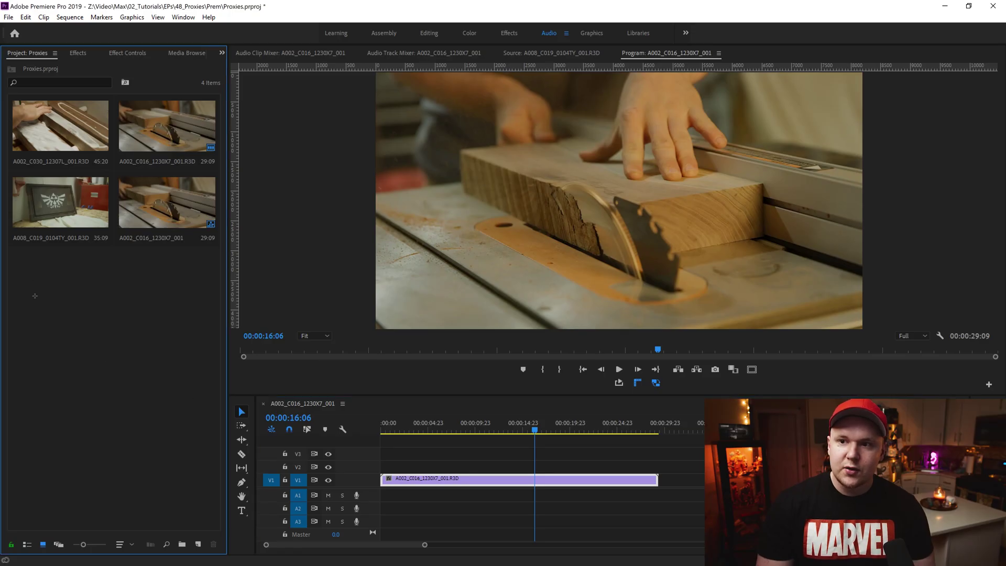
Switch to List View, select the three R3D clips and start Create Proxies
{"action": "left_click", "coordinate": [27, 544]}
{"action": "left_click", "coordinate": [79, 123], "text": "shift"}
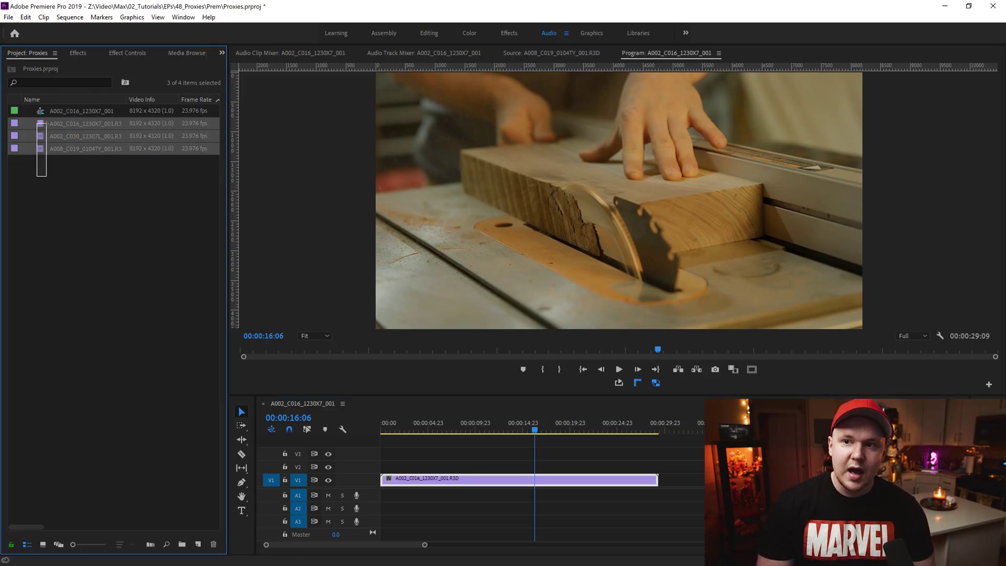
{"action": "right_click", "coordinate": [60, 140]}
{"action": "mouse_move", "coordinate": [199, 371]}
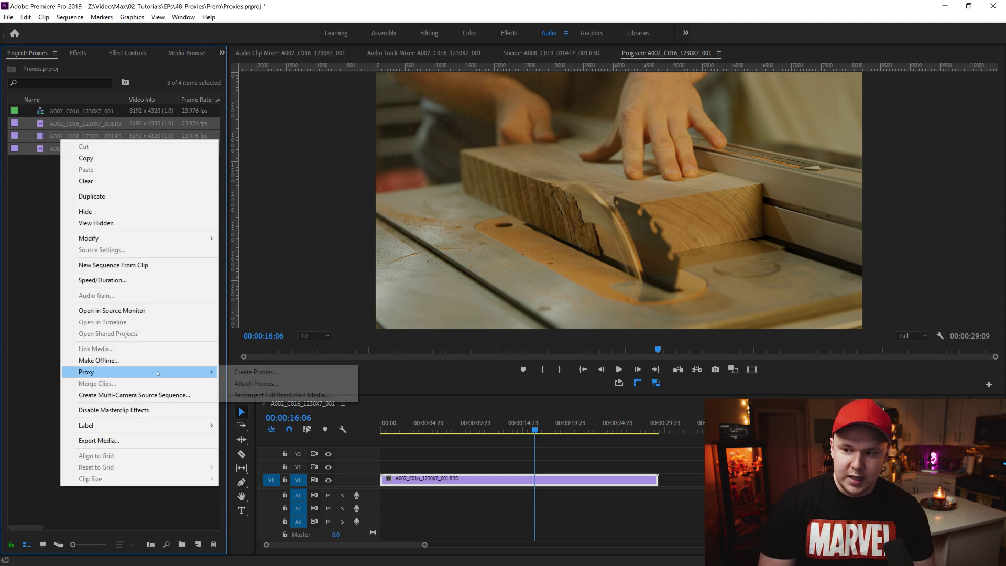
{"action": "left_click", "coordinate": [250, 373]}
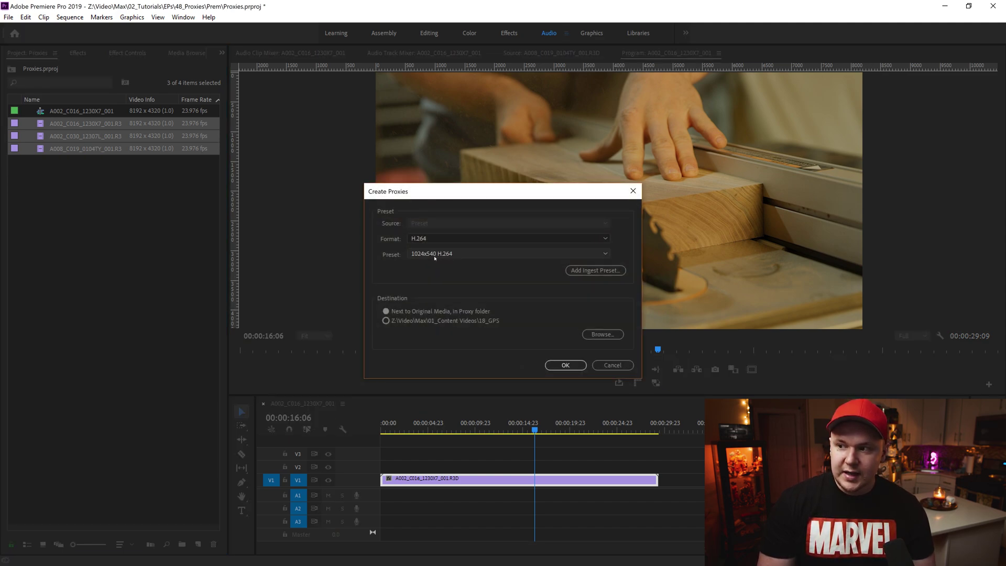
Review the available proxy presets, then cancel without creating any proxies
{"action": "left_click", "coordinate": [431, 254]}
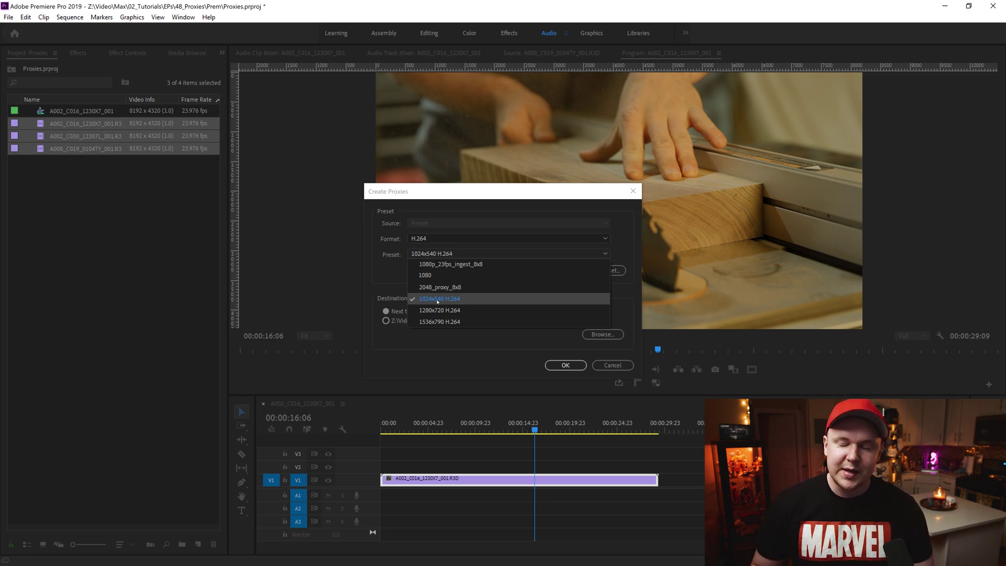
{"action": "left_click", "coordinate": [454, 298]}
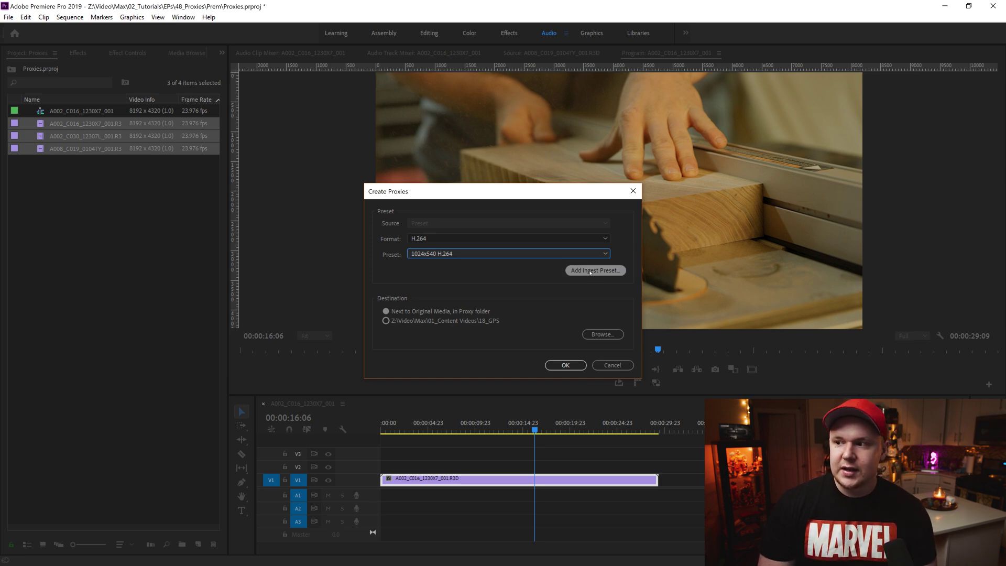
{"action": "left_click", "coordinate": [524, 254]}
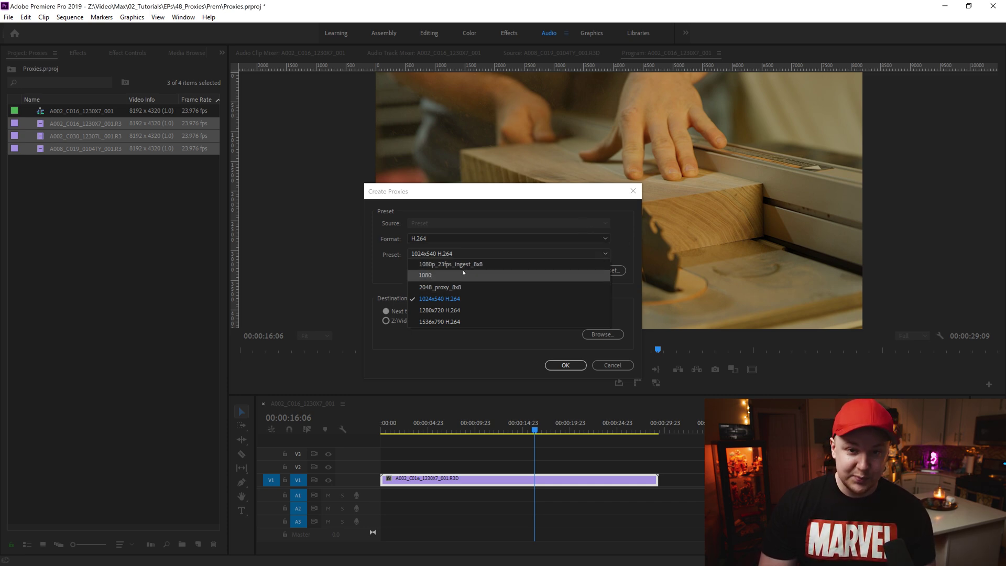
{"action": "left_click", "coordinate": [622, 250]}
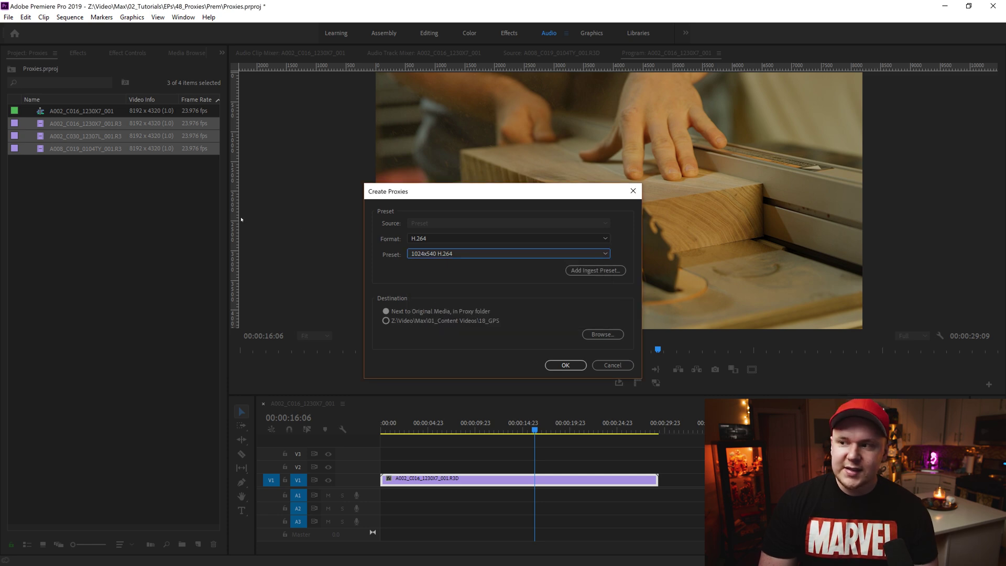
{"action": "left_click", "coordinate": [609, 364]}
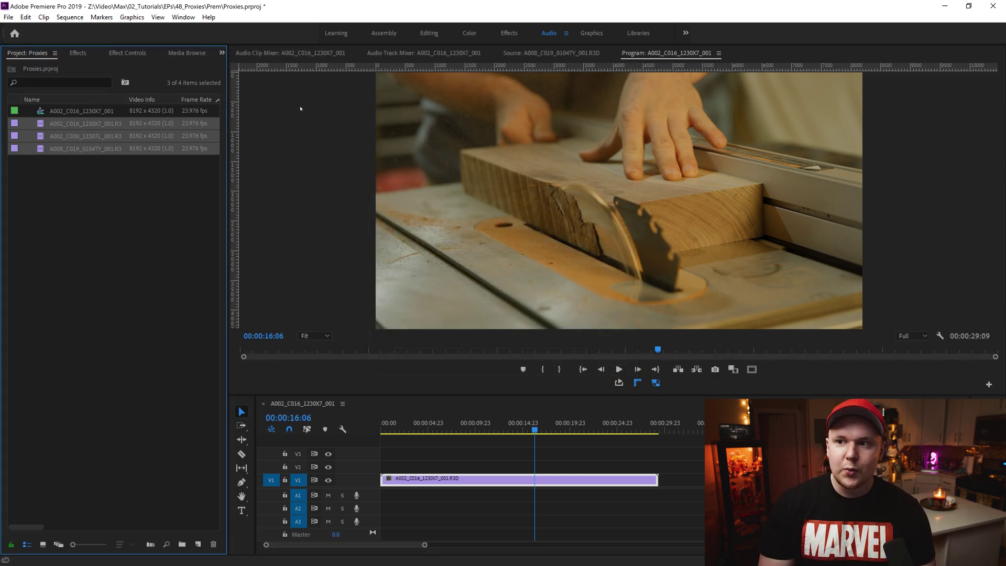
Open Export Media for the three selected R3D clips and enlarge the dialog
{"action": "left_click", "coordinate": [146, 227]}
{"action": "left_click_drag", "start_coordinate": [36, 187], "coordinate": [63, 119]}
{"action": "right_click", "coordinate": [64, 147]}
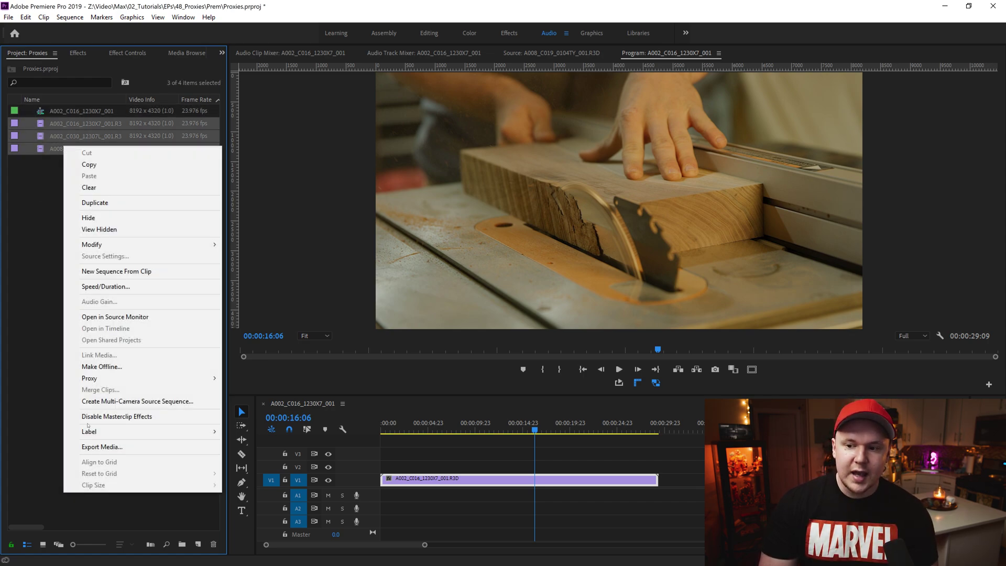
{"action": "left_click", "coordinate": [109, 447]}
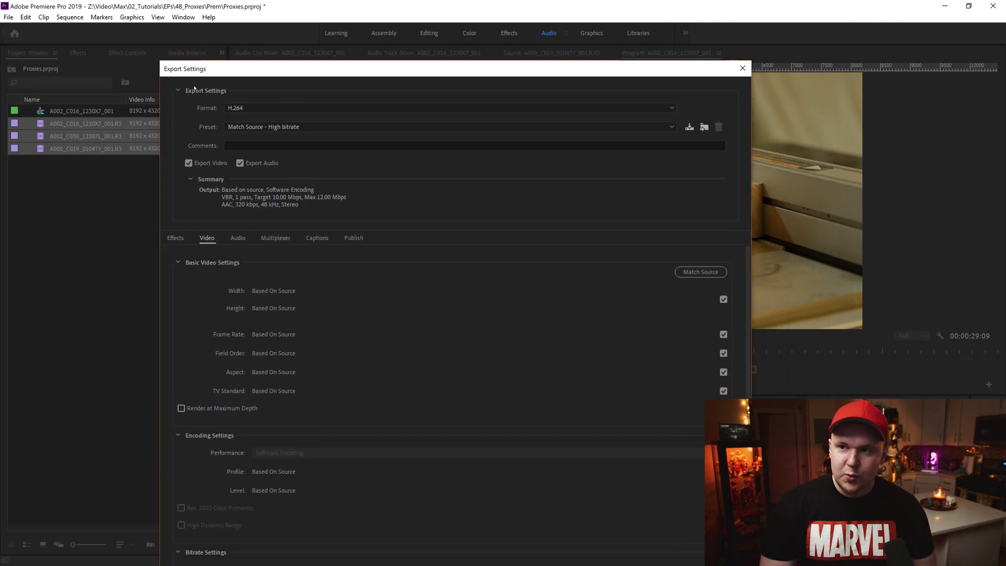
{"action": "left_click_drag", "start_coordinate": [251, 67], "coordinate": [303, 47]}
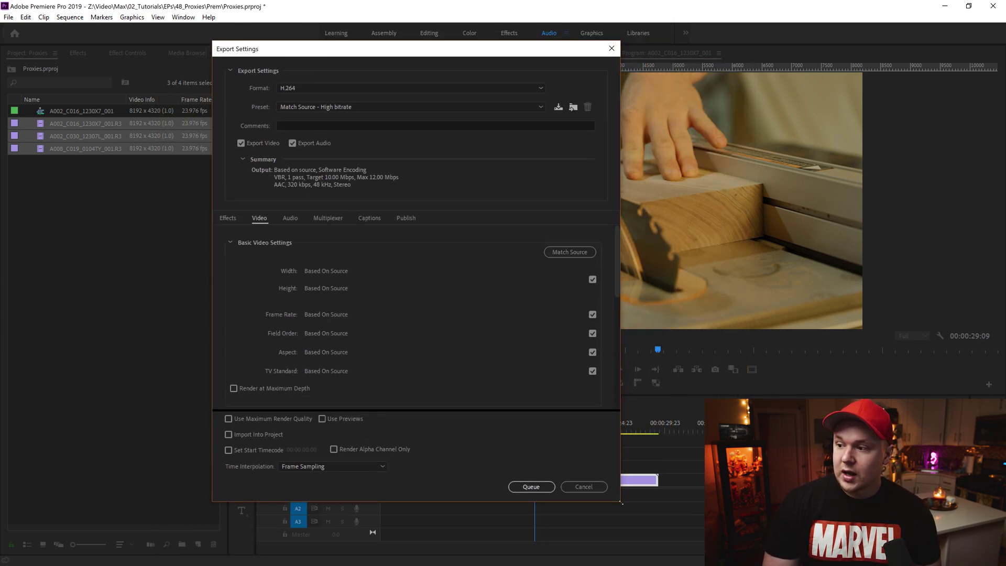
{"action": "left_click_drag", "start_coordinate": [621, 502], "coordinate": [758, 533]}
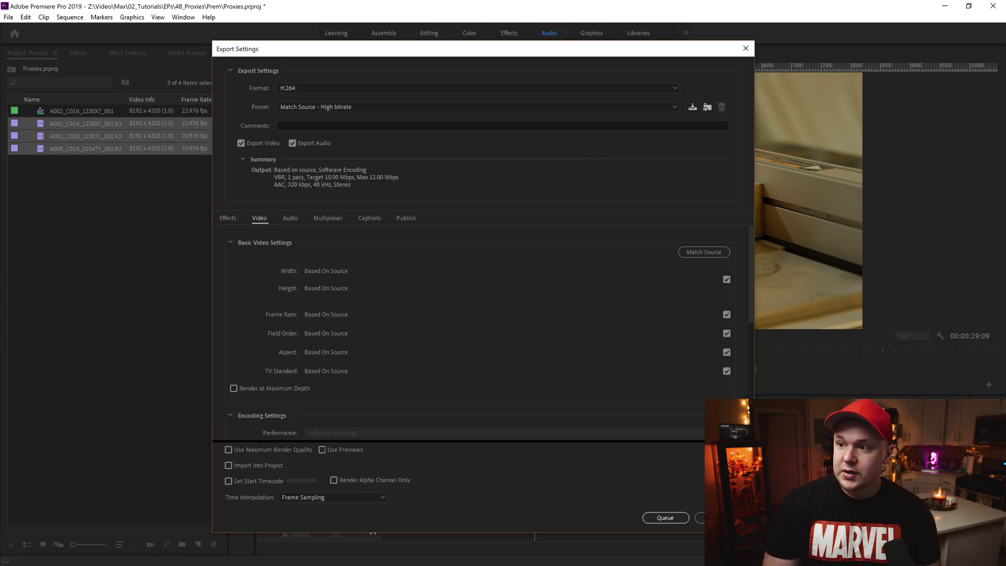
Uncheck the Match Source video boxes, link width and height, and set Height to 1080
{"action": "left_click", "coordinate": [730, 279]}
{"action": "left_click", "coordinate": [729, 314]}
{"action": "left_click", "coordinate": [730, 333]}
{"action": "left_click", "coordinate": [729, 352]}
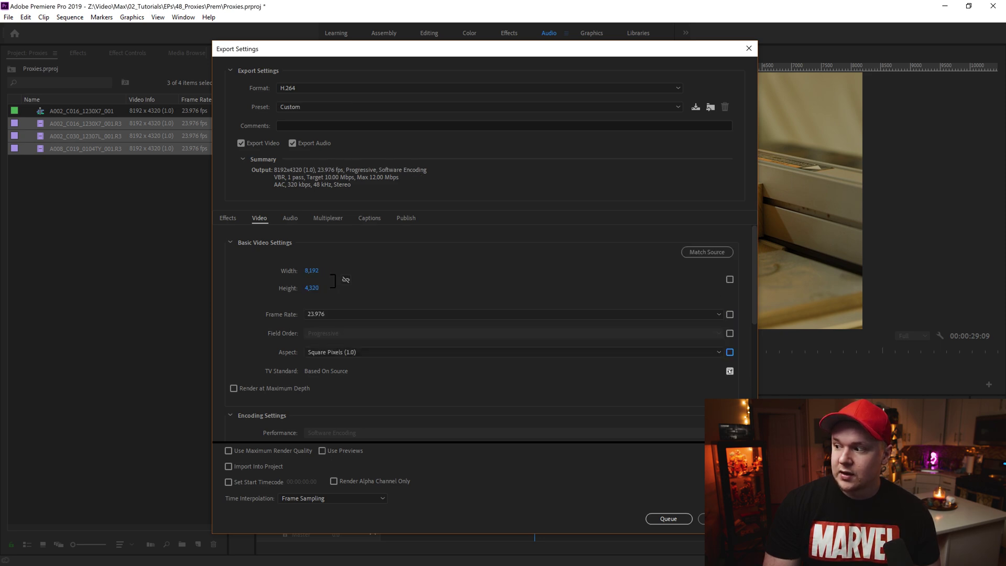
{"action": "left_click", "coordinate": [729, 371]}
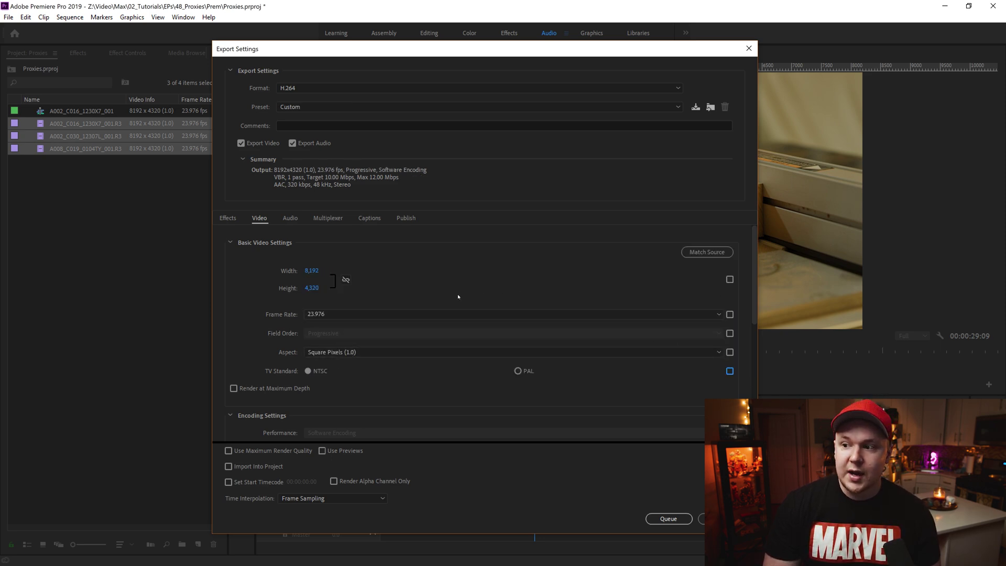
{"action": "left_click", "coordinate": [346, 279]}
{"action": "left_click", "coordinate": [314, 288]}
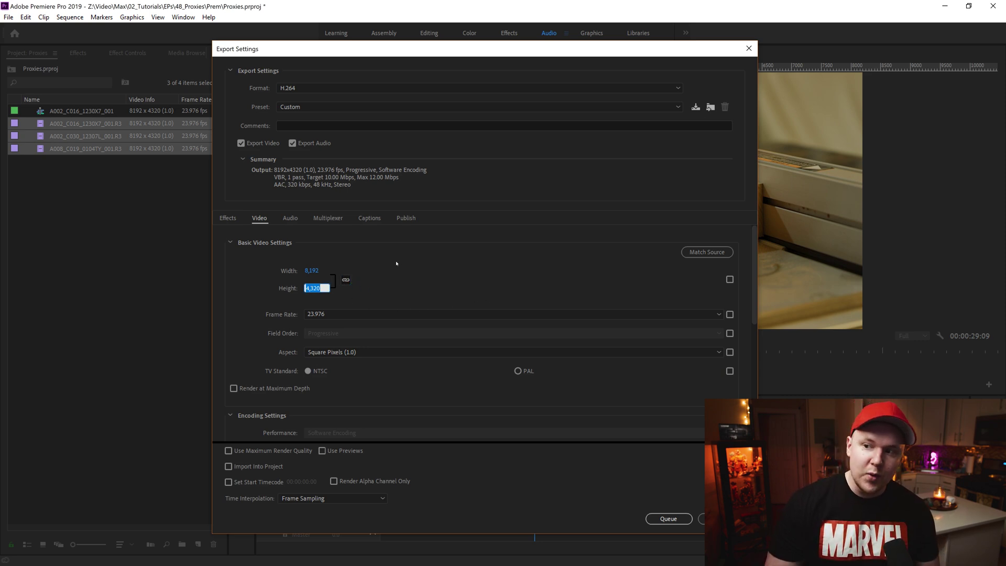
{"action": "type", "text": "1080"}
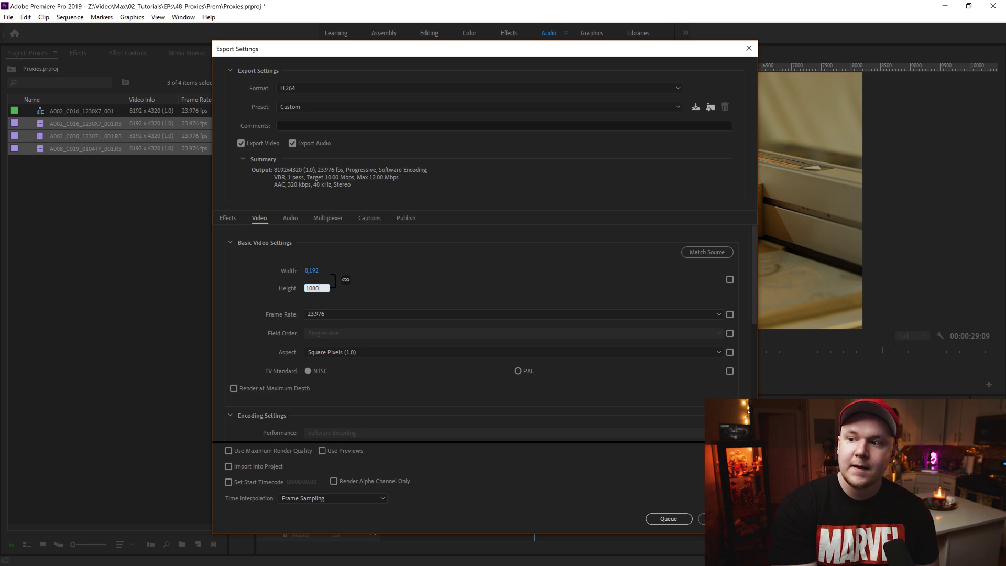
{"action": "key", "text": "Return"}
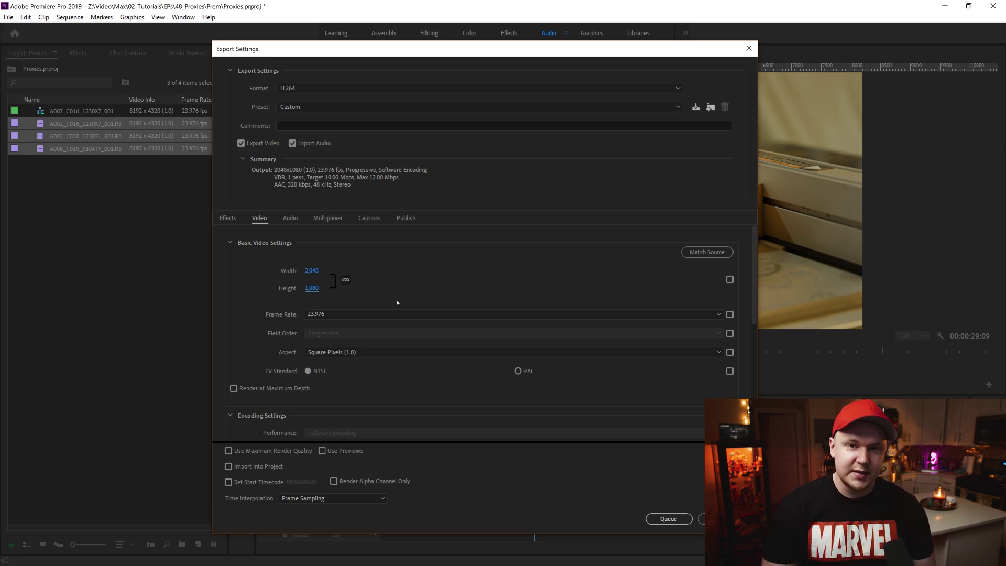
{"action": "left_click_drag", "start_coordinate": [359, 46], "coordinate": [358, 27]}
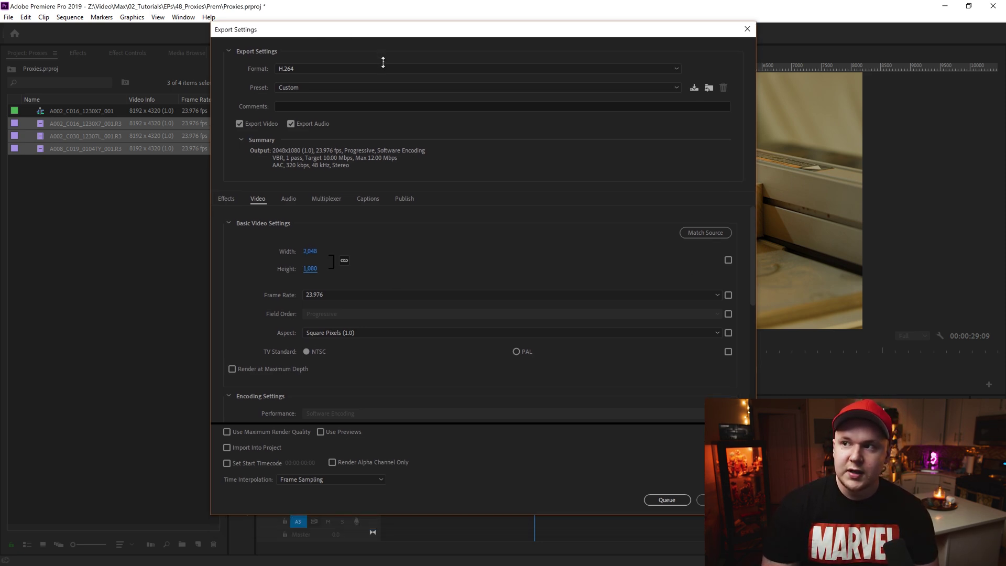
{"action": "left_click_drag", "start_coordinate": [383, 62], "coordinate": [368, 85]}
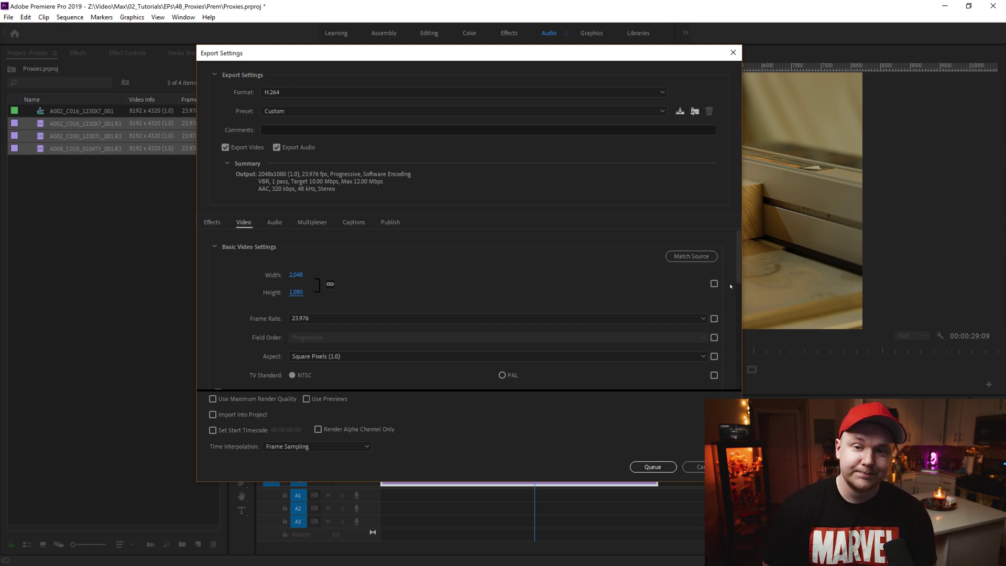
Set both Target and Maximum Bitrate to 8 Mbps
{"action": "scroll", "coordinate": [730, 286], "scroll_direction": "down", "scroll_amount": 8}
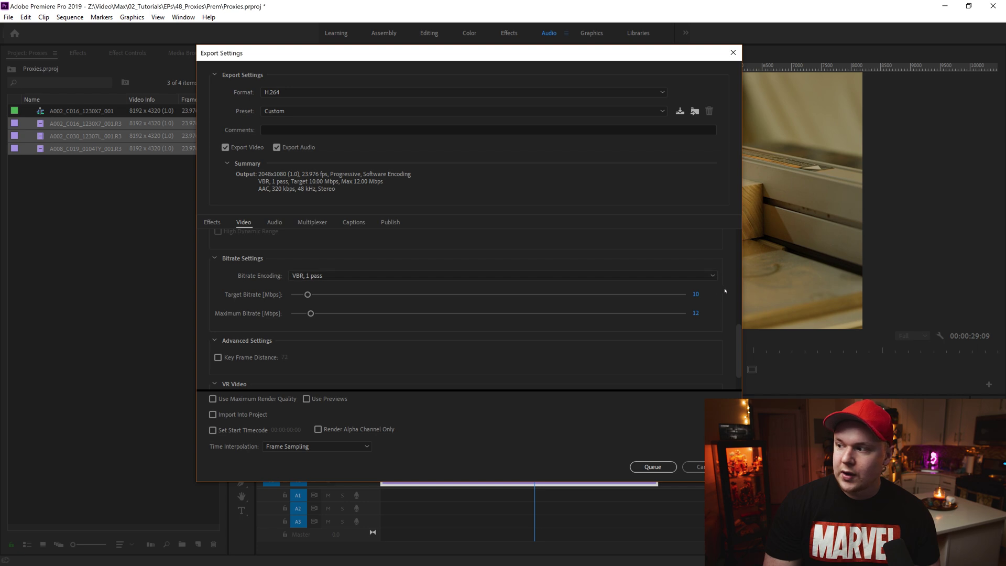
{"action": "left_click", "coordinate": [695, 294]}
{"action": "type", "text": "8"}
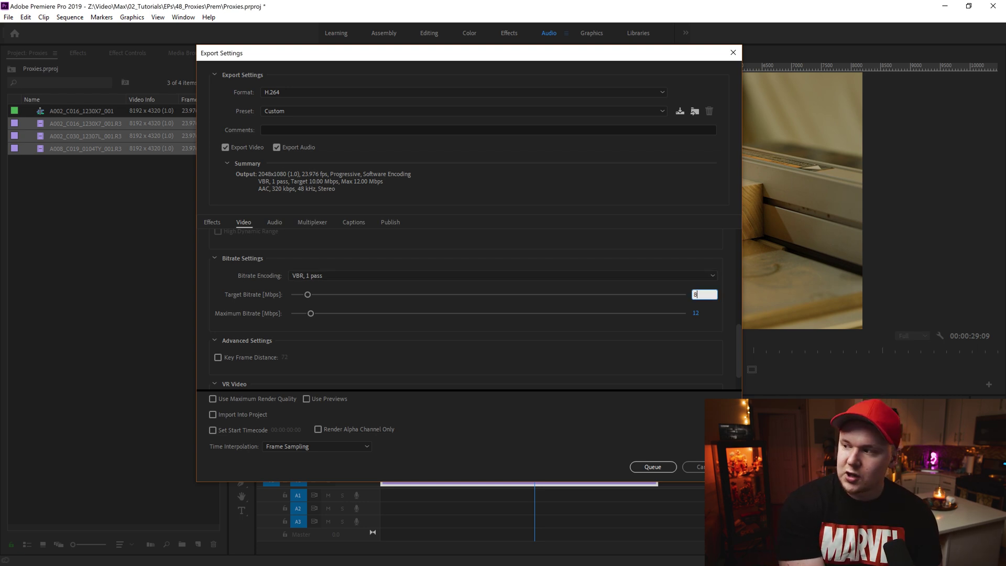
{"action": "left_click", "coordinate": [690, 328]}
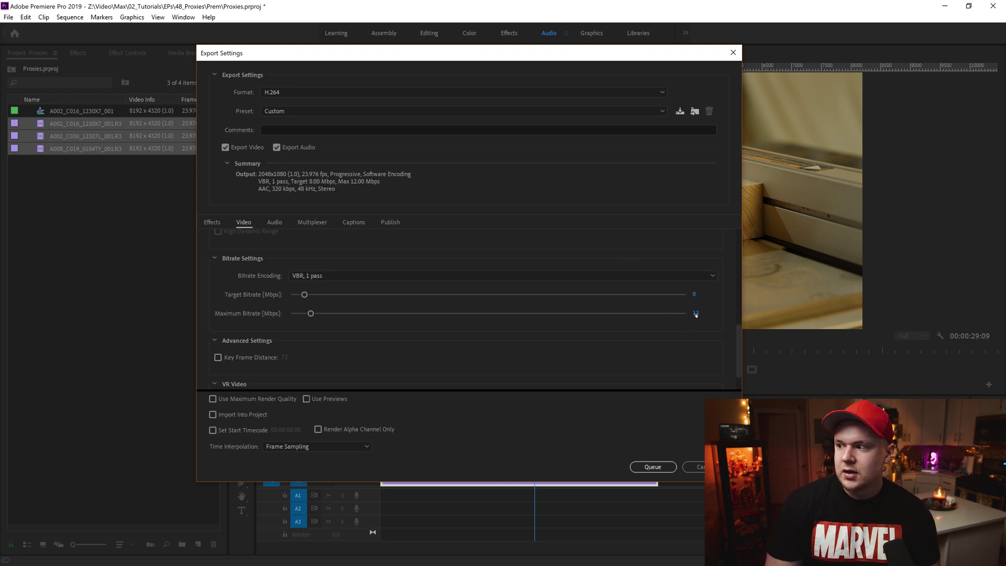
{"action": "left_click", "coordinate": [697, 313]}
{"action": "type", "text": "8"}
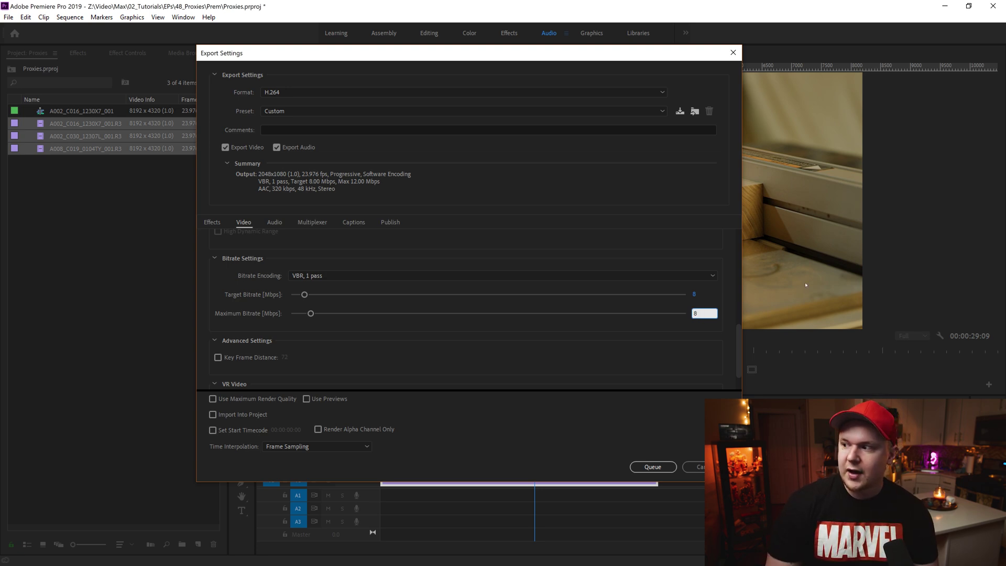
{"action": "left_click", "coordinate": [669, 336]}
Uncheck Export Audio and leave the preset set to Custom
{"action": "scroll", "coordinate": [637, 314], "scroll_direction": "up", "scroll_amount": 5}
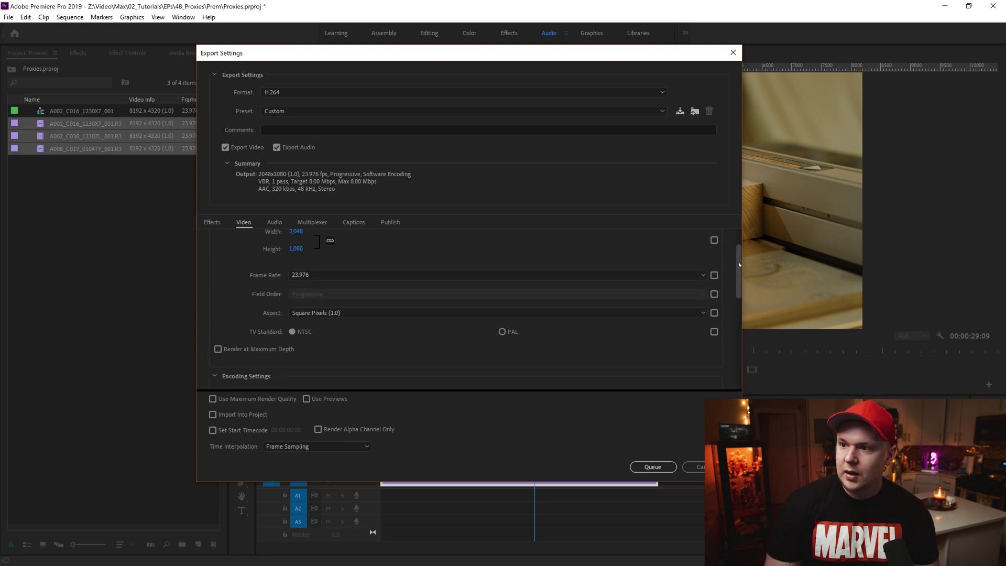
{"action": "left_click", "coordinate": [276, 147]}
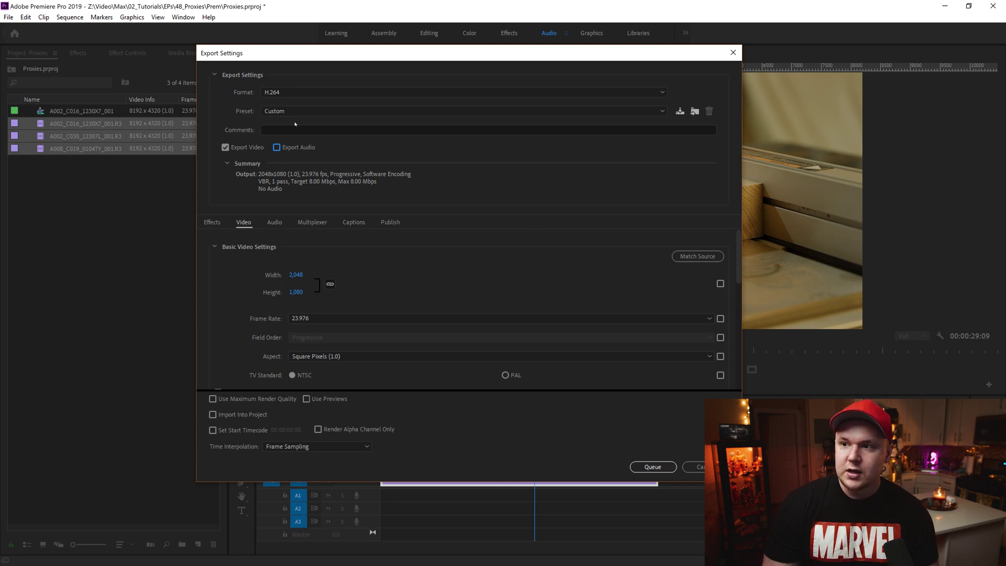
{"action": "left_click", "coordinate": [658, 111]}
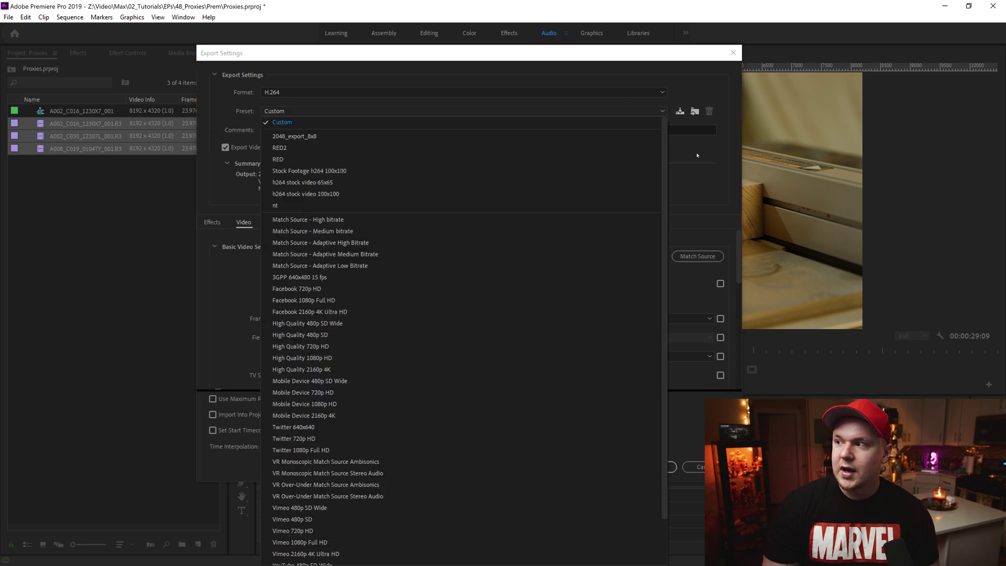
{"action": "left_click", "coordinate": [697, 155]}
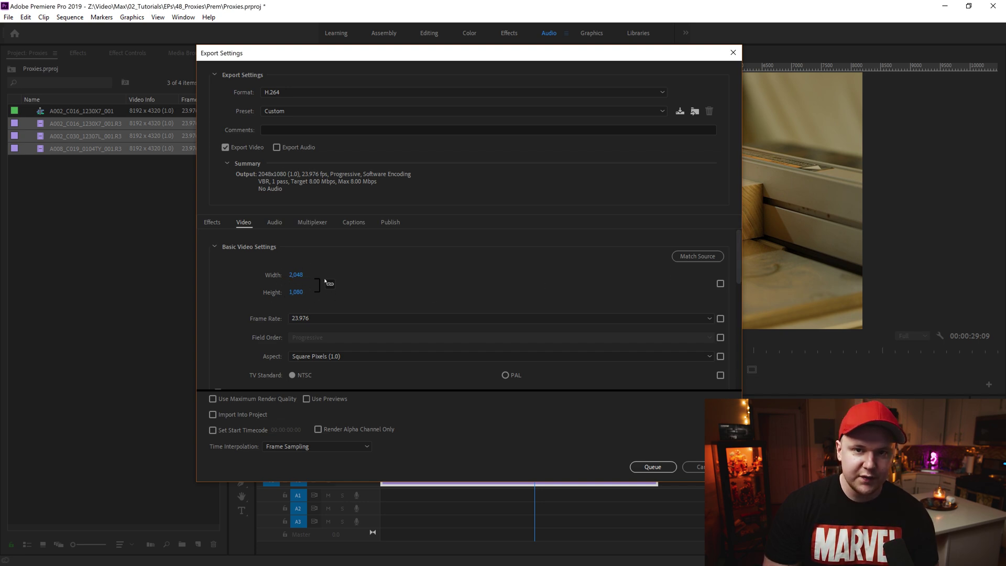
{"action": "scroll", "coordinate": [716, 236], "scroll_direction": "down", "scroll_amount": 5}
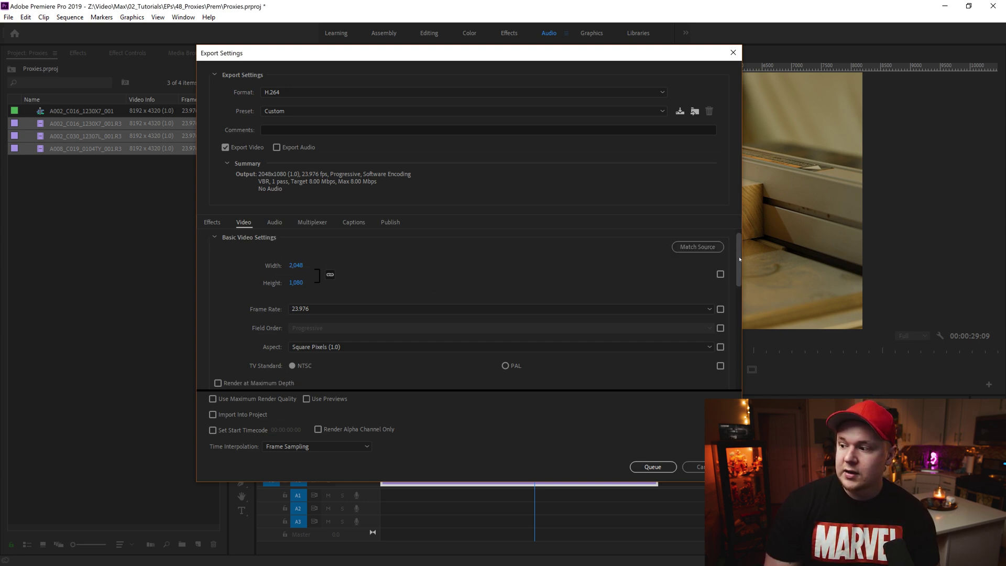
Queue the export in Media Encoder and select the three Ready H.264 jobs' output path
{"action": "left_click", "coordinate": [661, 464]}
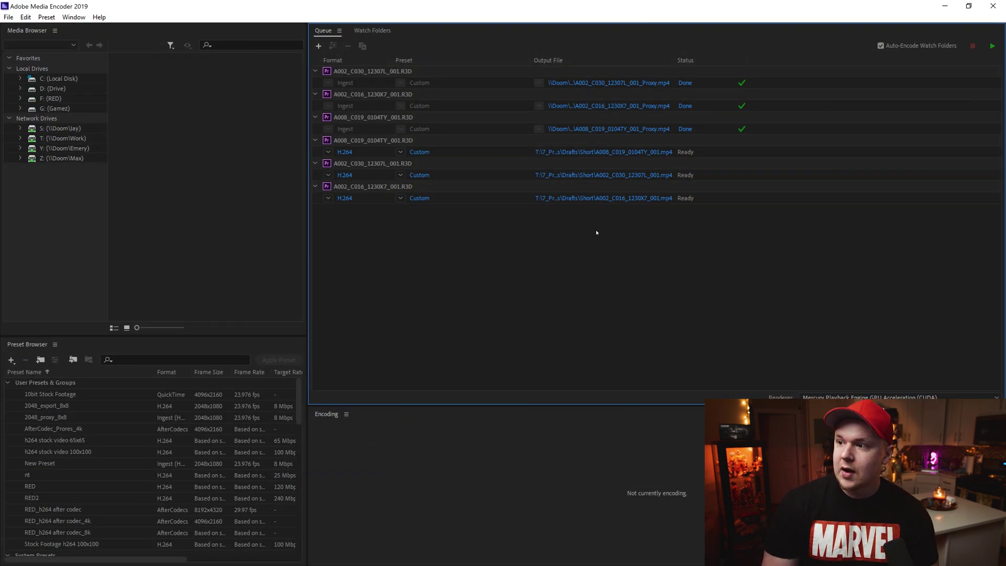
{"action": "left_click_drag", "start_coordinate": [434, 234], "coordinate": [516, 140]}
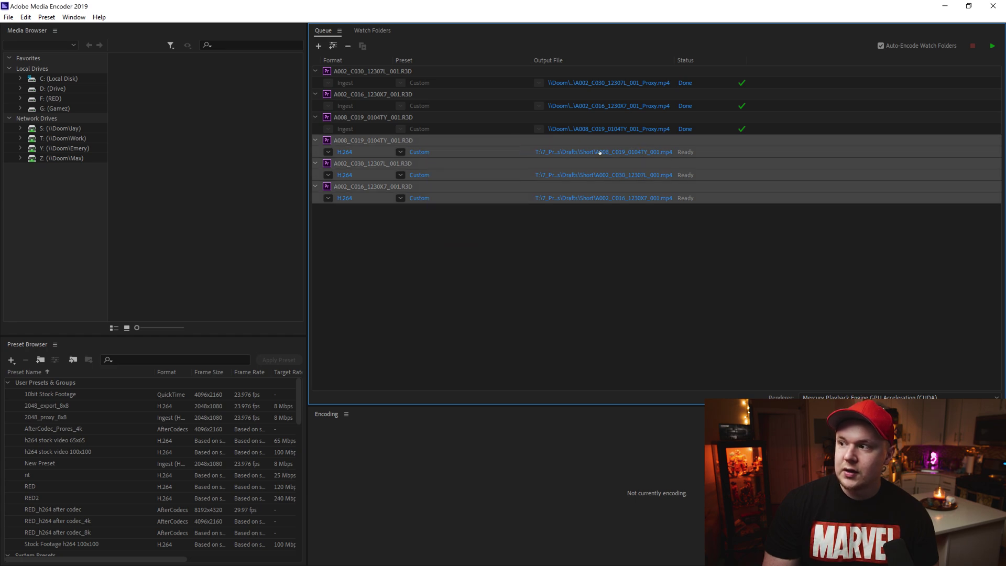
{"action": "left_click", "coordinate": [603, 153]}
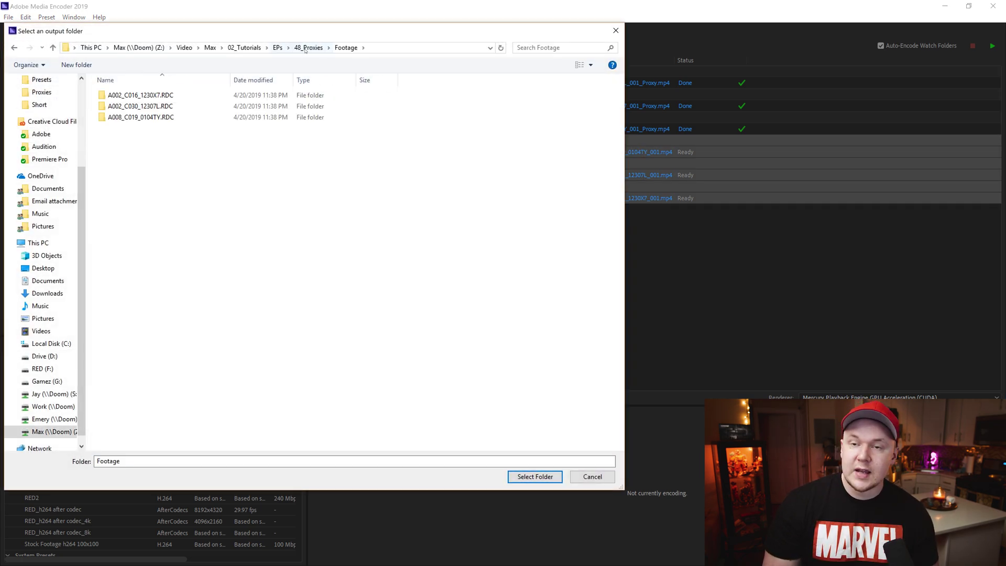
Create a new Proxies_1080p folder inside Footage as the jobs' output location
{"action": "left_click", "coordinate": [308, 48]}
{"action": "double_click", "coordinate": [199, 92]}
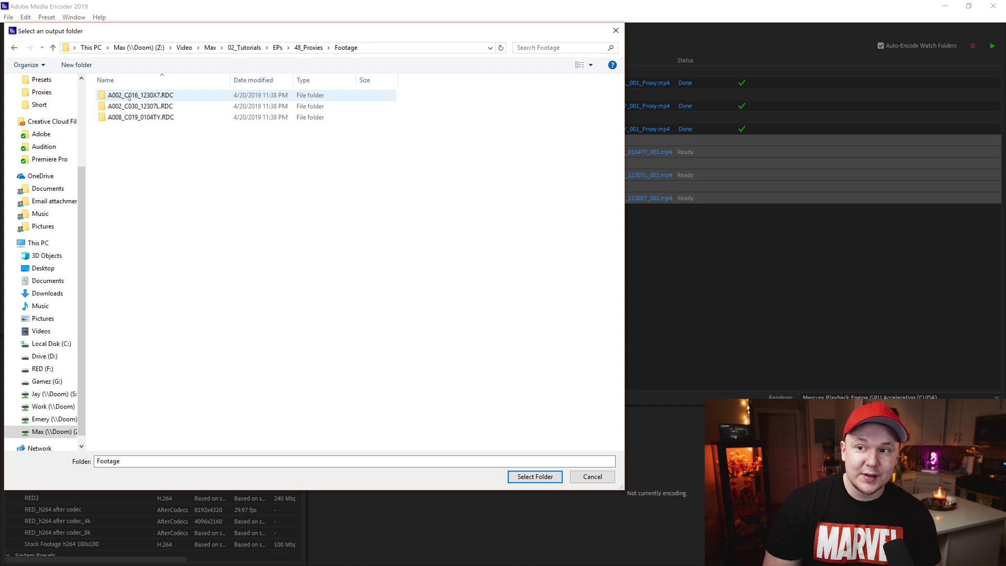
{"action": "right_click", "coordinate": [172, 191]}
{"action": "mouse_move", "coordinate": [194, 260]}
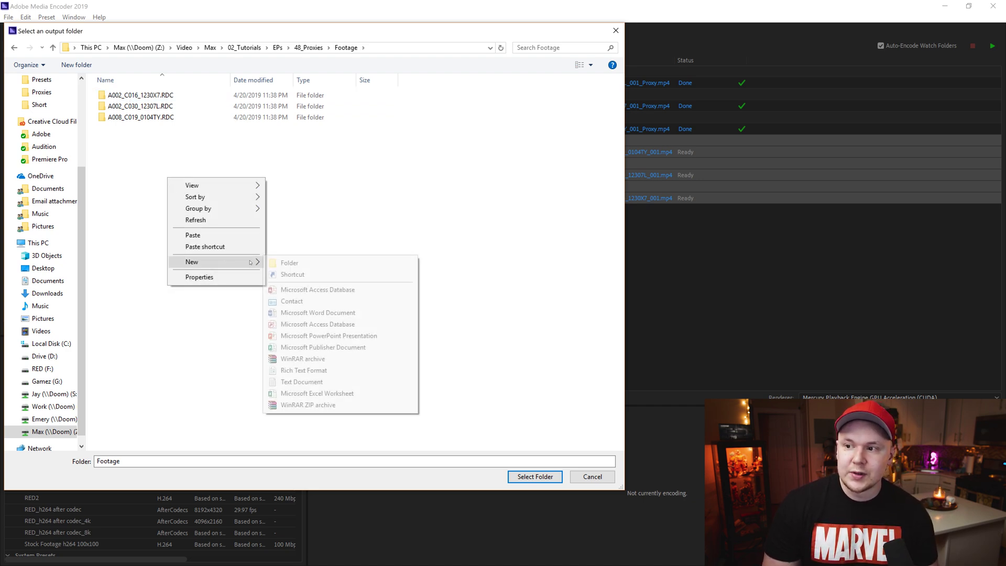
{"action": "left_click", "coordinate": [311, 263]}
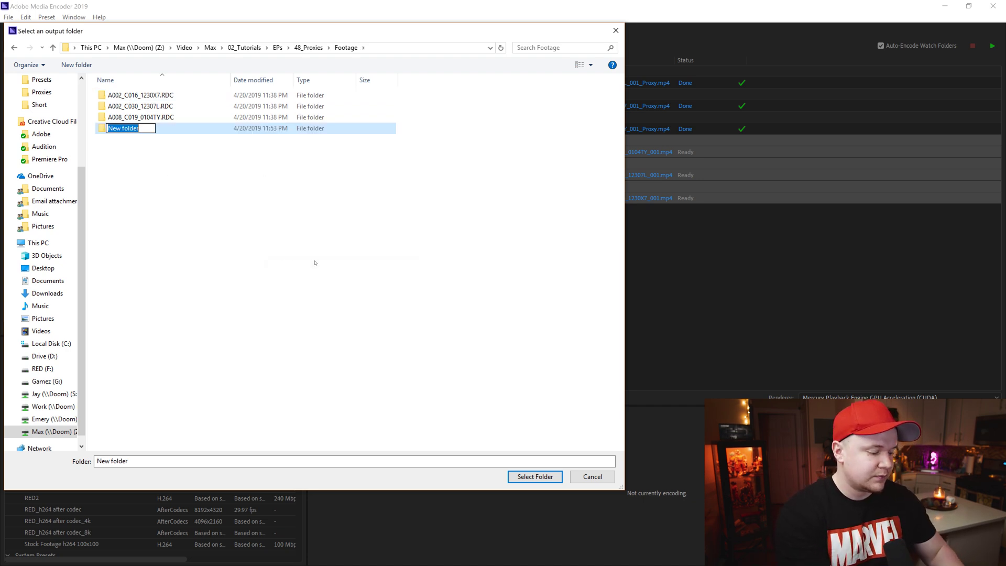
{"action": "type", "text": "Proxies"}
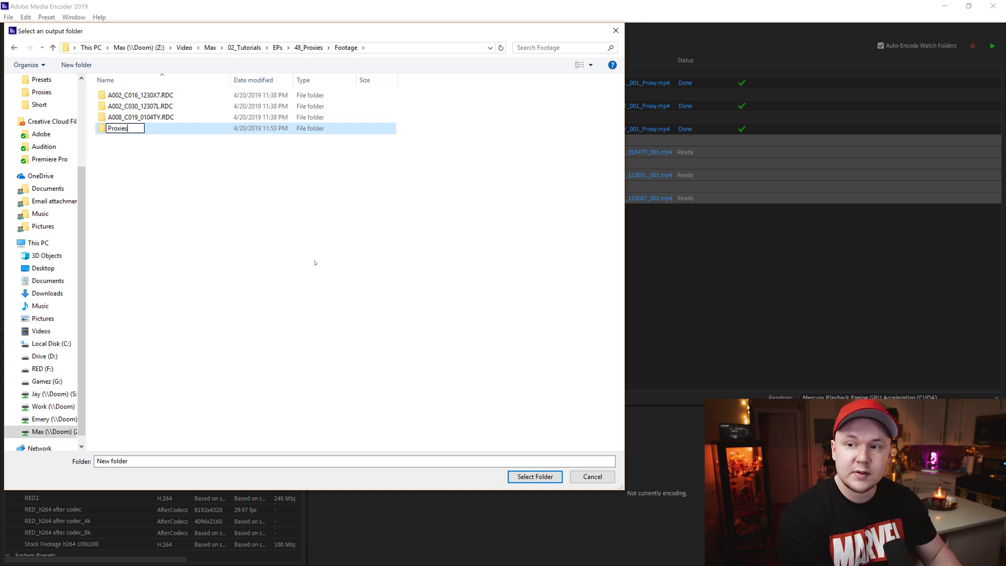
{"action": "type", "text": "_1080p"}
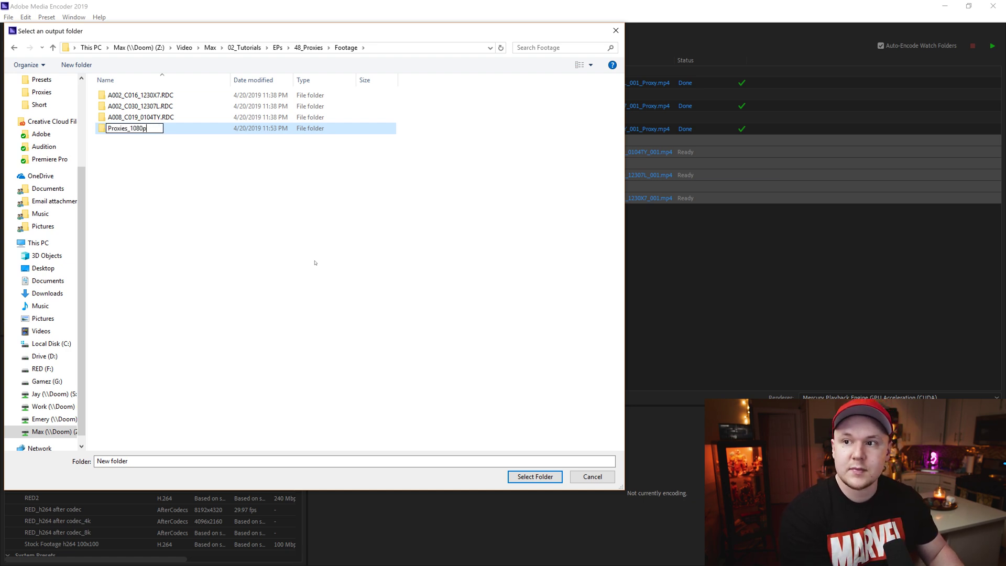
{"action": "key", "text": "Return"}
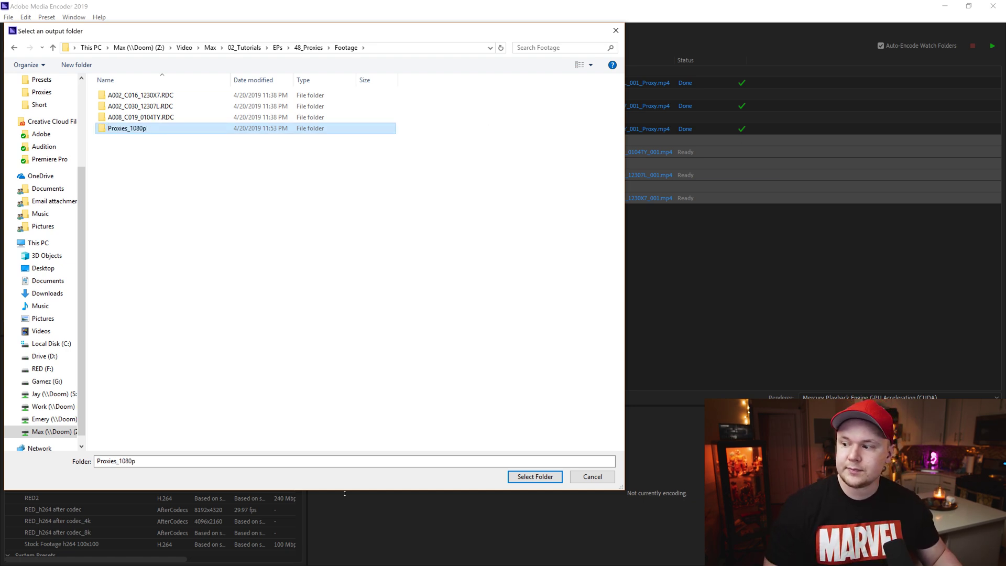
Confirm Proxies_1080p as output, encode the three H.264 jobs to Done, and return to Premiere
{"action": "left_click", "coordinate": [534, 476]}
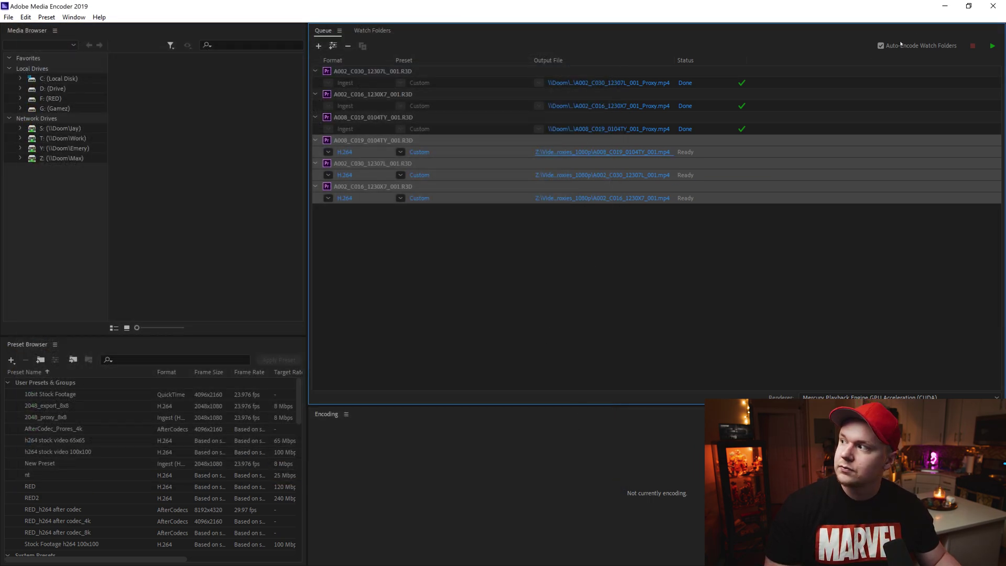
{"action": "left_click", "coordinate": [994, 47]}
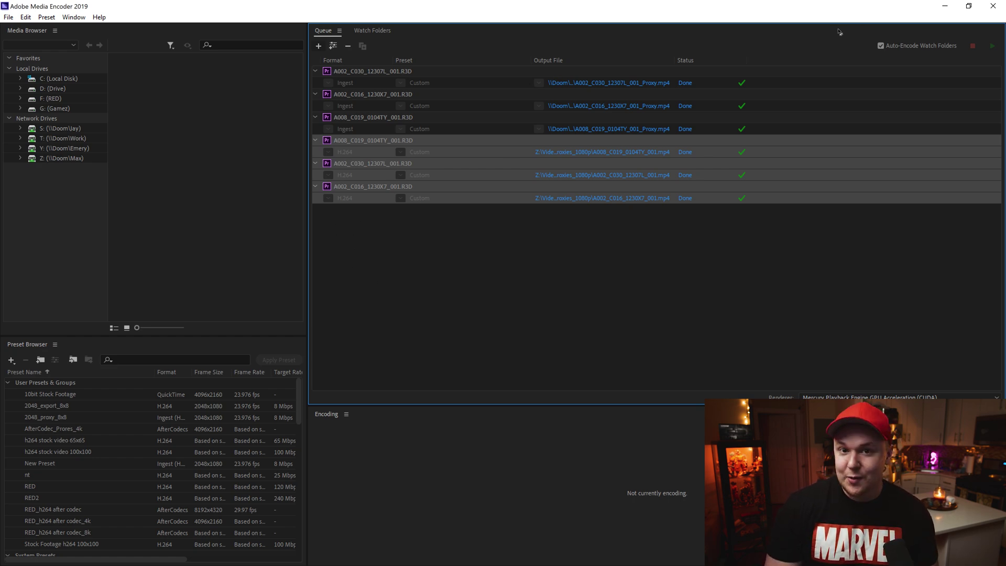
{"action": "key", "text": "alt+Tab"}
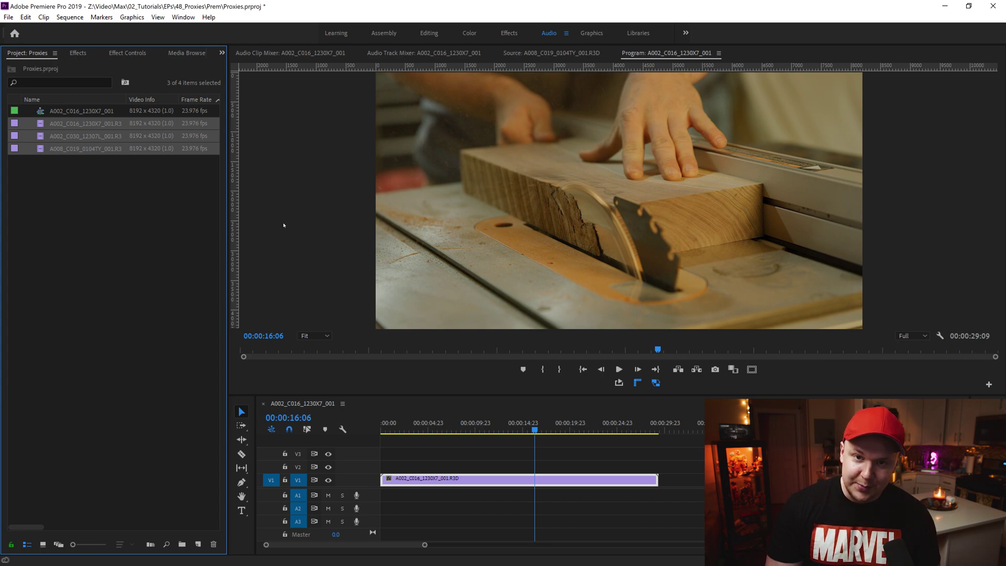
Select the three R3D clips and start Attach Proxies for them
{"action": "left_click", "coordinate": [145, 210]}
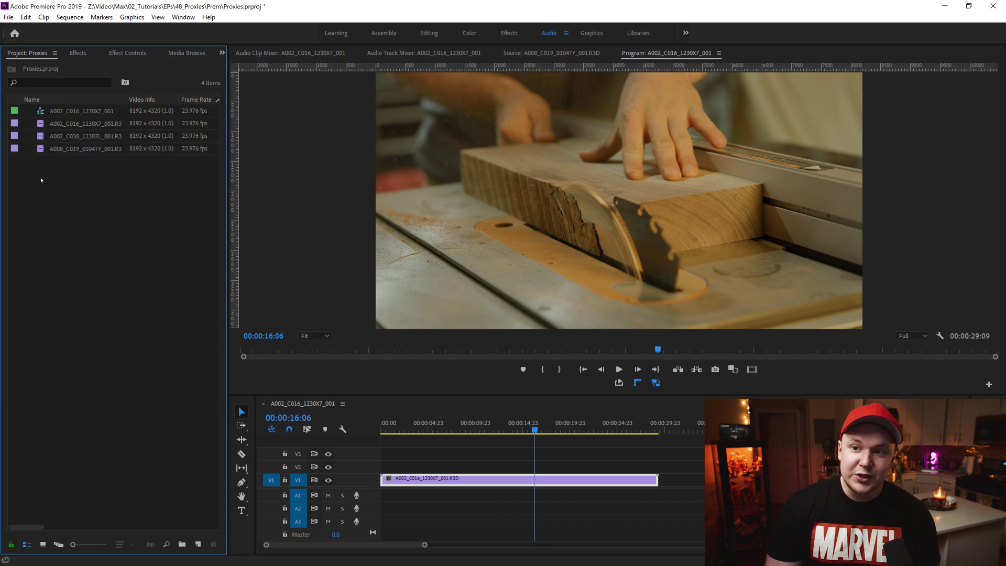
{"action": "left_click_drag", "start_coordinate": [41, 180], "coordinate": [107, 151]}
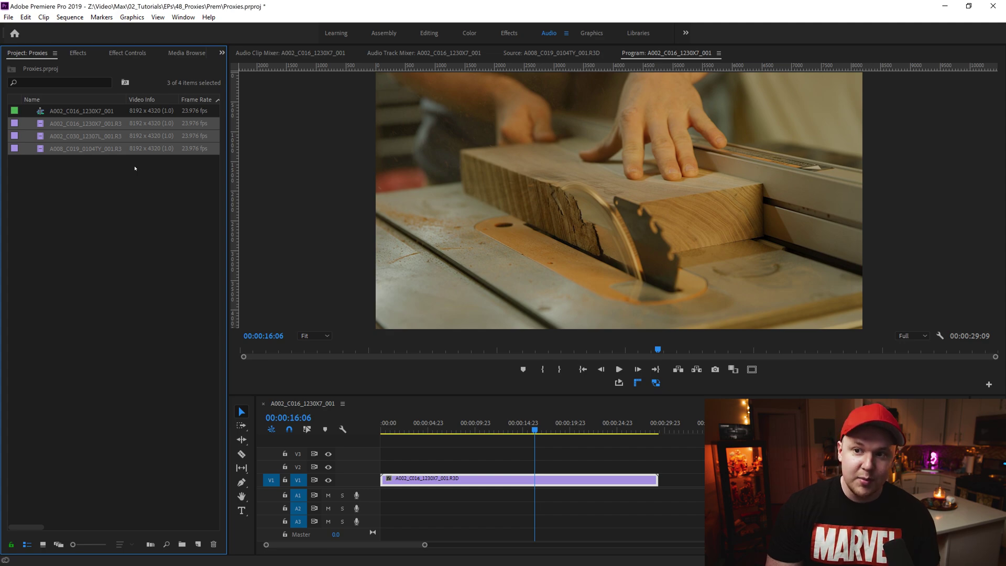
{"action": "right_click", "coordinate": [51, 141]}
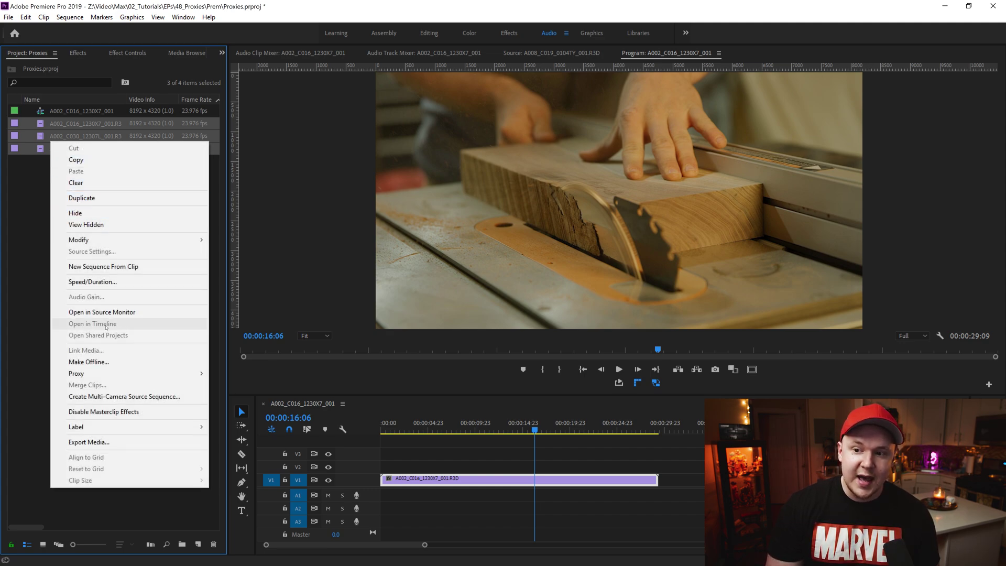
{"action": "mouse_move", "coordinate": [157, 373]}
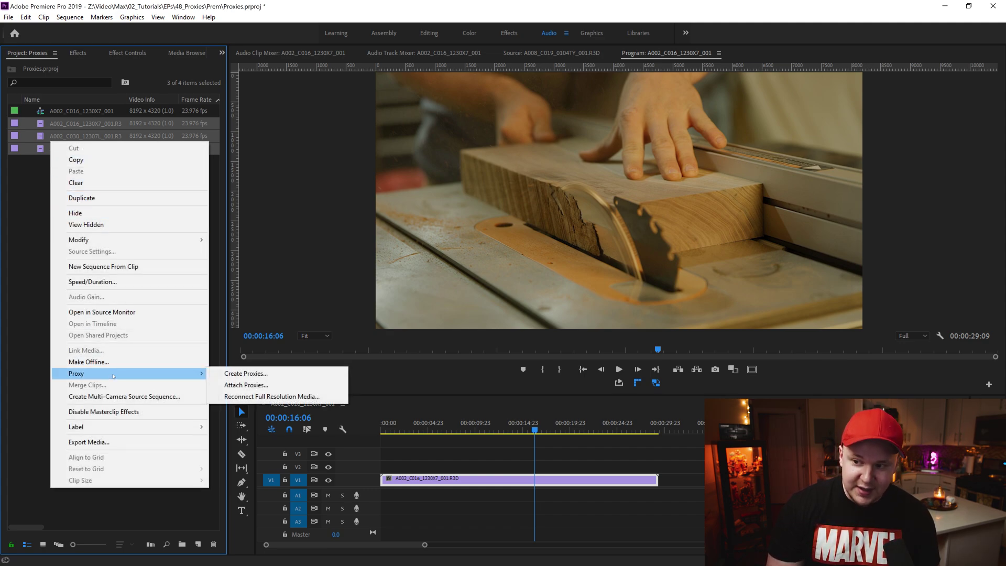
{"action": "left_click", "coordinate": [257, 385]}
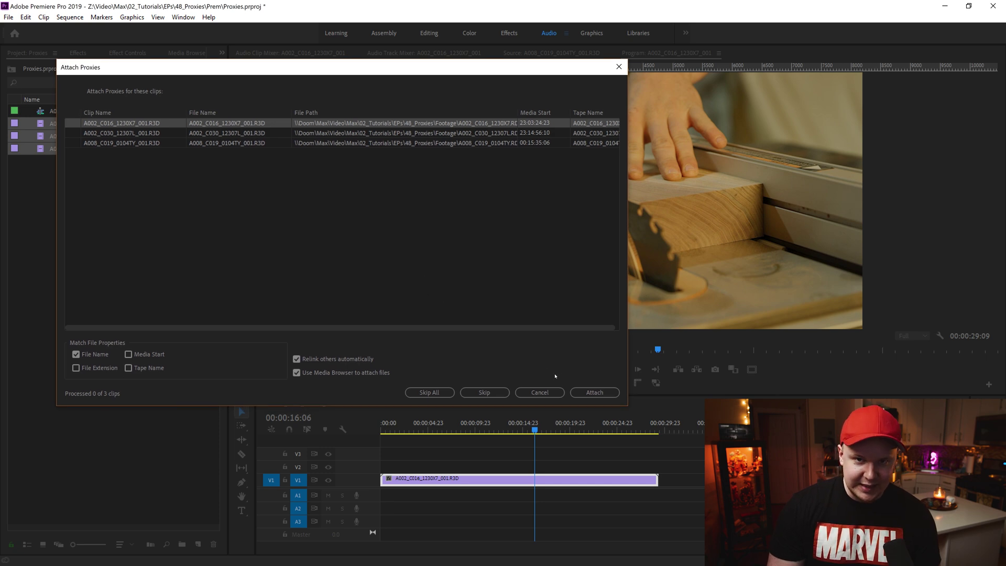
{"action": "left_click_drag", "start_coordinate": [630, 407], "coordinate": [859, 492]}
{"action": "key", "text": "Return"}
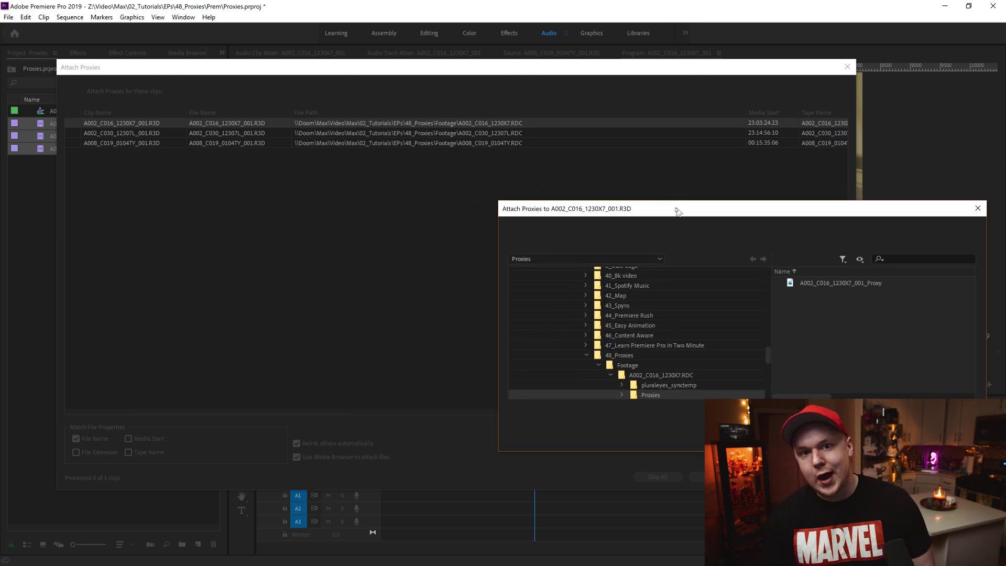
Browse to Footage > Proxies_1080p and attach the first clip's matching MP4 proxy
{"action": "left_click_drag", "start_coordinate": [677, 208], "coordinate": [333, 124]}
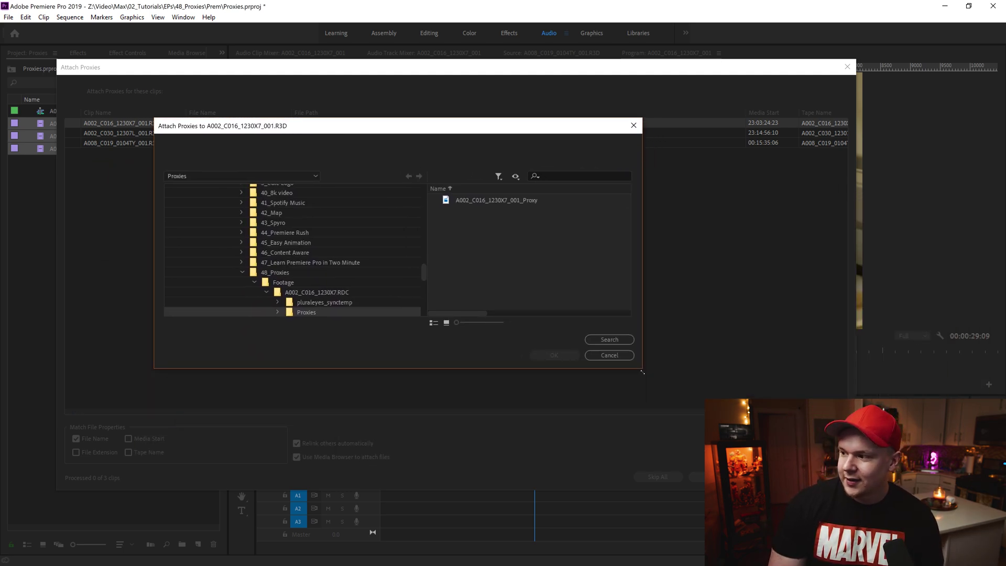
{"action": "left_click_drag", "start_coordinate": [643, 372], "coordinate": [945, 514]}
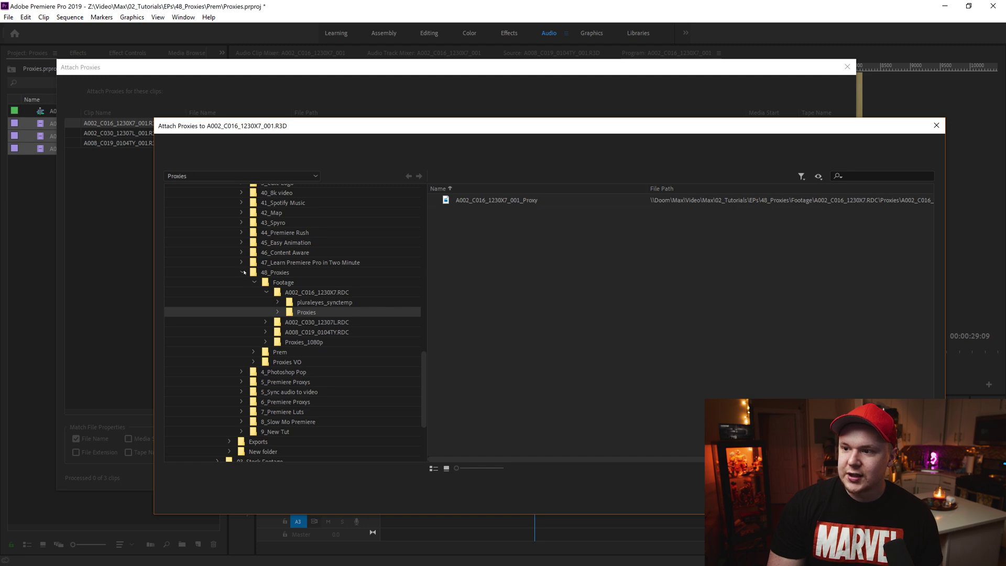
{"action": "left_click", "coordinate": [243, 272]}
{"action": "left_click", "coordinate": [278, 272]}
{"action": "scroll", "coordinate": [361, 314], "scroll_direction": "up", "scroll_amount": 5}
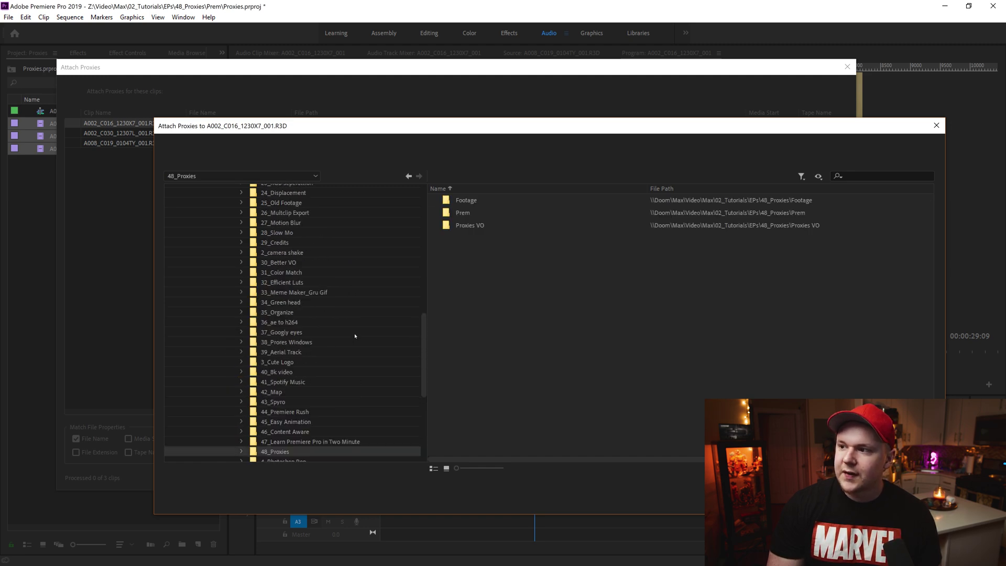
{"action": "scroll", "coordinate": [355, 335], "scroll_direction": "down", "scroll_amount": 3}
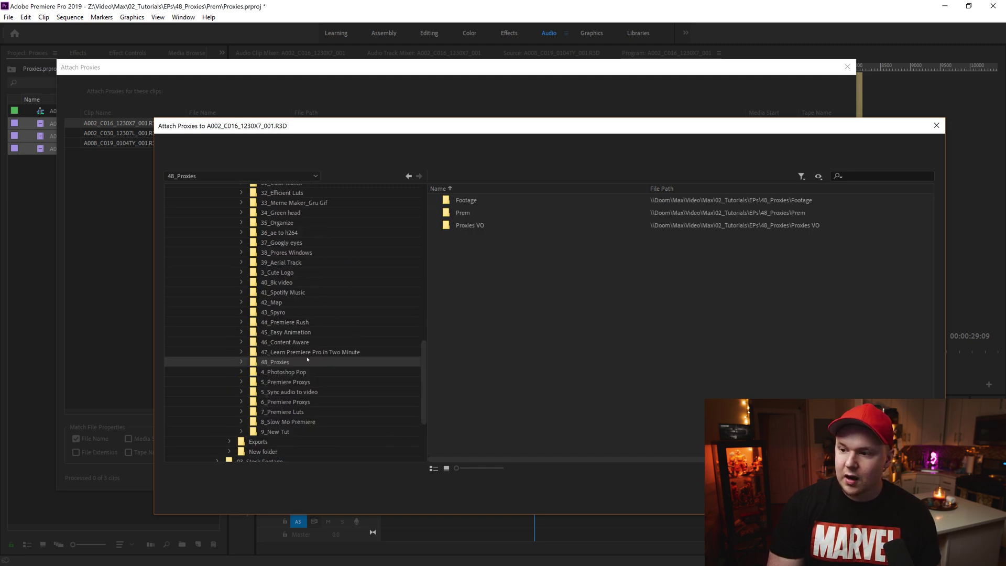
{"action": "double_click", "coordinate": [465, 201]}
{"action": "left_click", "coordinate": [466, 237]}
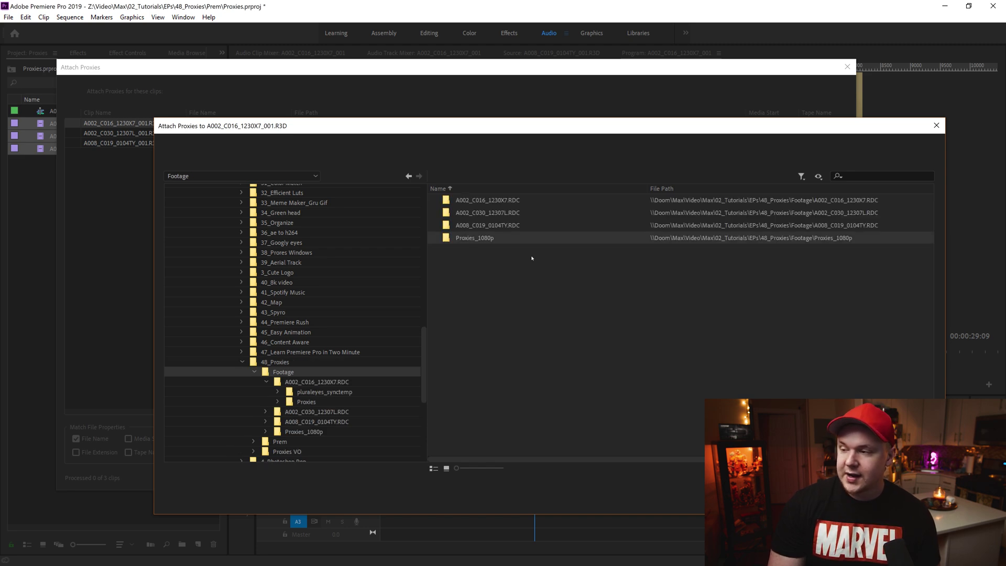
{"action": "double_click", "coordinate": [481, 238]}
{"action": "left_click", "coordinate": [499, 201]}
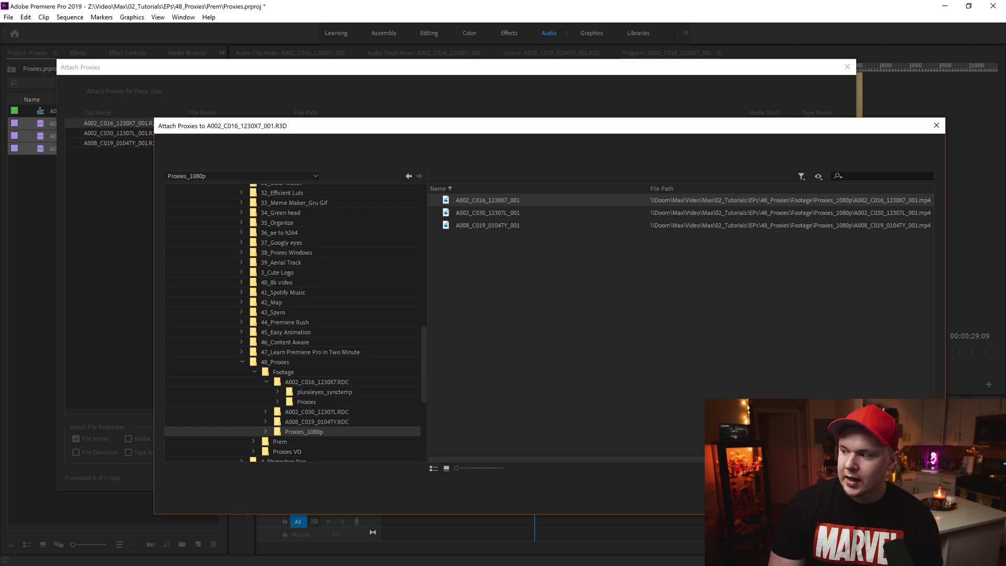
{"action": "key", "text": "Return"}
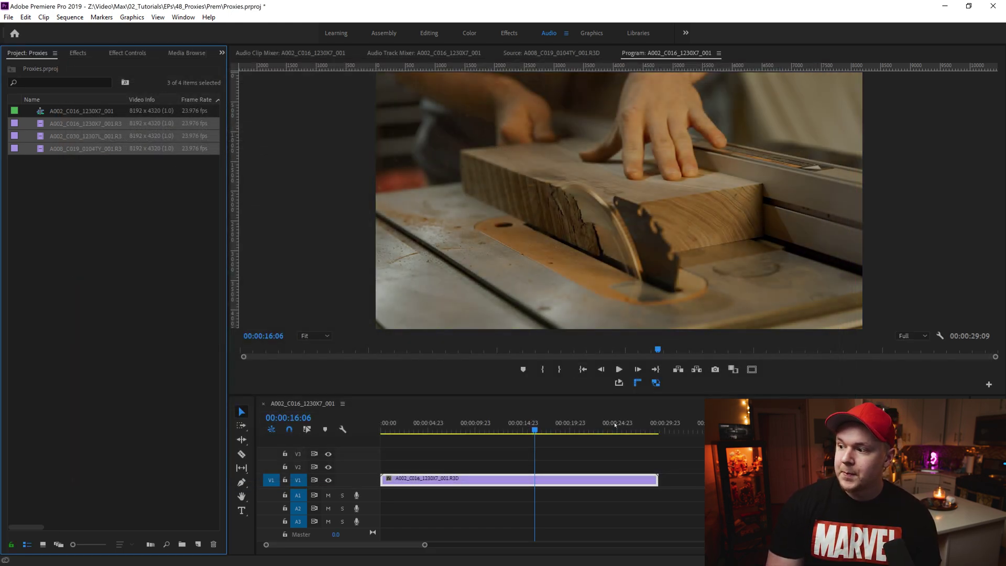
Play the table-saw sequence from 00:00:14:01 with proxy playback turned on
{"action": "left_click", "coordinate": [543, 429]}
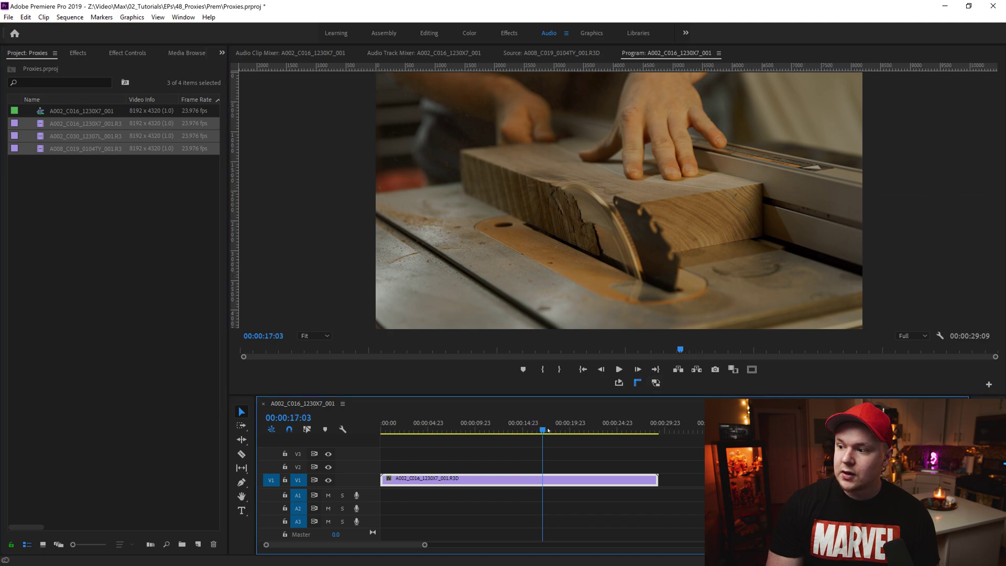
{"action": "left_click", "coordinate": [619, 369]}
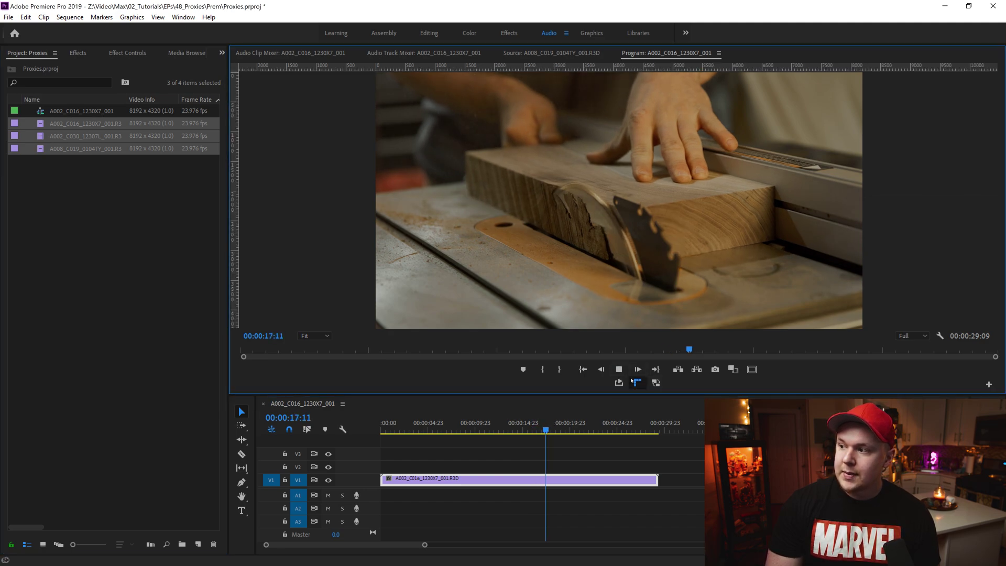
{"action": "left_click", "coordinate": [636, 382]}
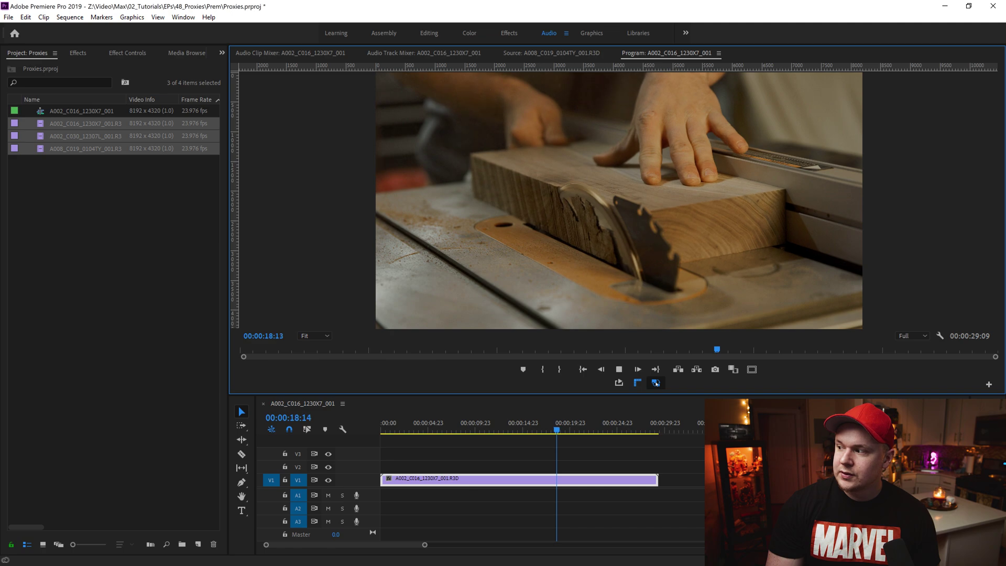
{"action": "left_click", "coordinate": [513, 427]}
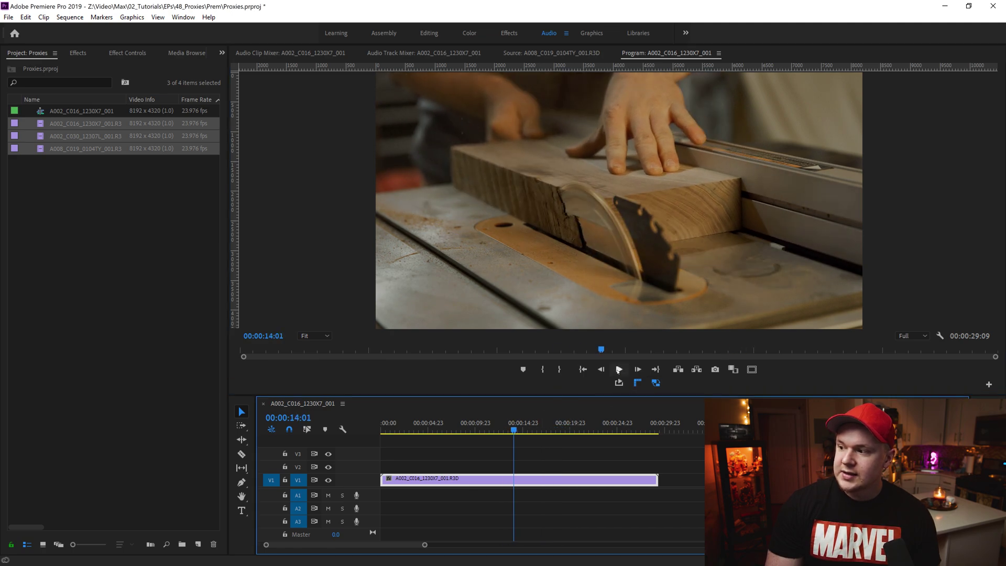
{"action": "left_click", "coordinate": [618, 369]}
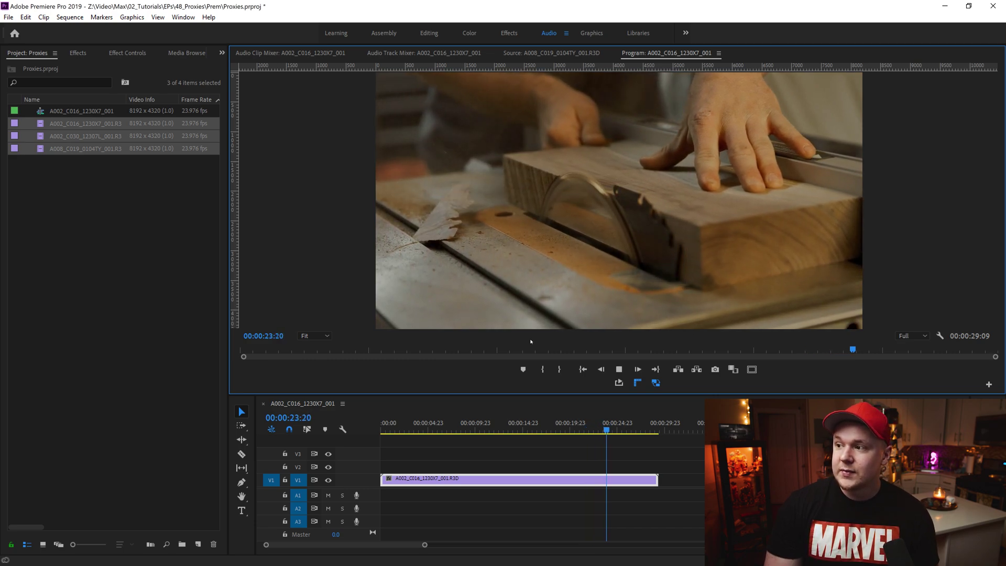
{"action": "left_click", "coordinate": [489, 427]}
Preview clips A002_C030_12307L_001.R3D and A008_C019_0104TY_001.R3D in the Source monitor
{"action": "left_click", "coordinate": [78, 235]}
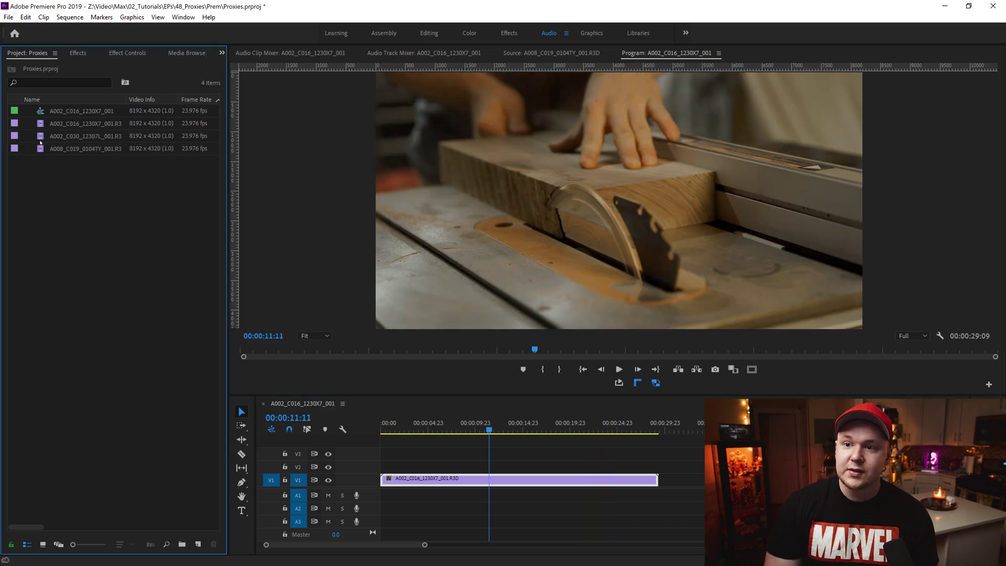
{"action": "left_click", "coordinate": [41, 141]}
{"action": "double_click", "coordinate": [40, 141]}
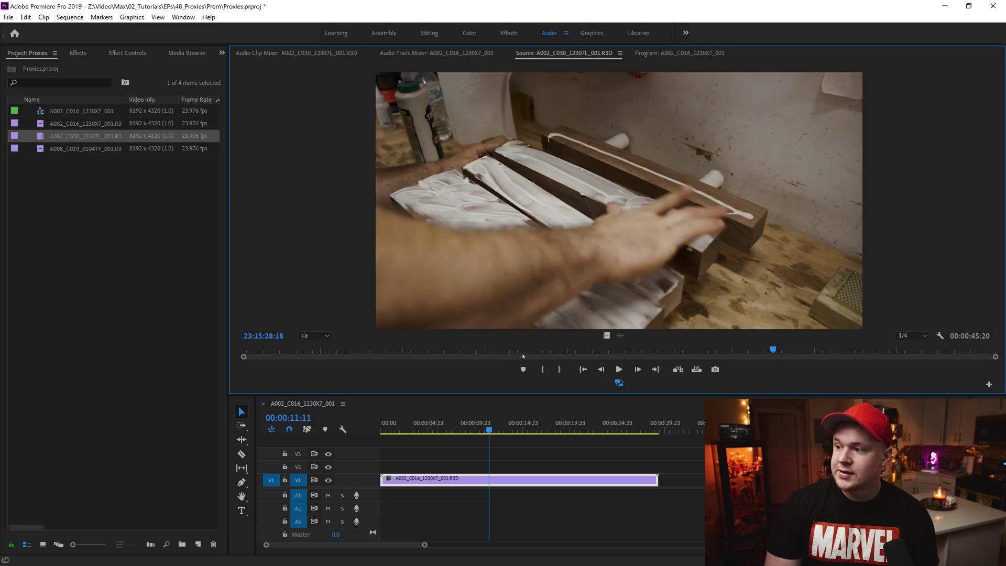
{"action": "double_click", "coordinate": [77, 149]}
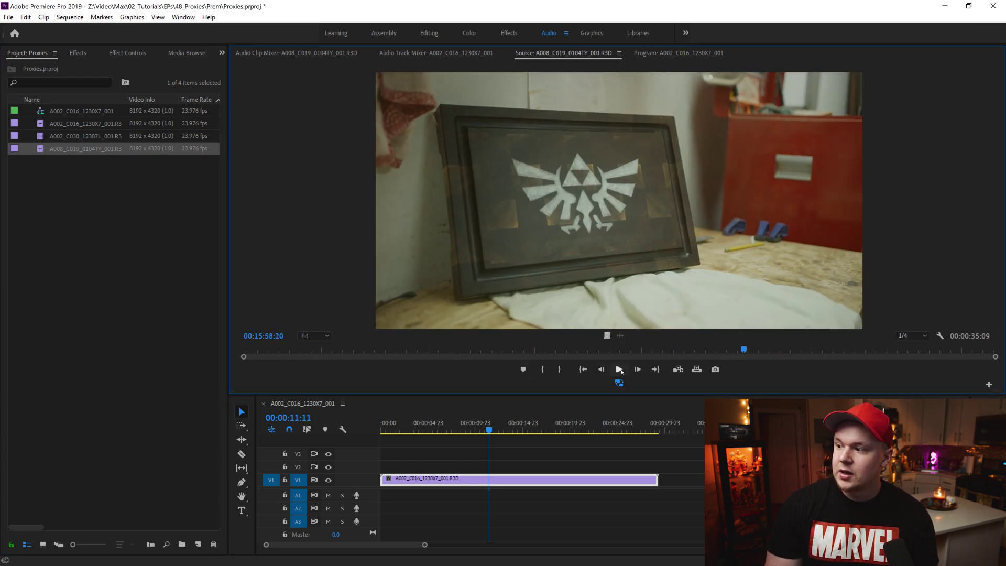
{"action": "left_click", "coordinate": [619, 369]}
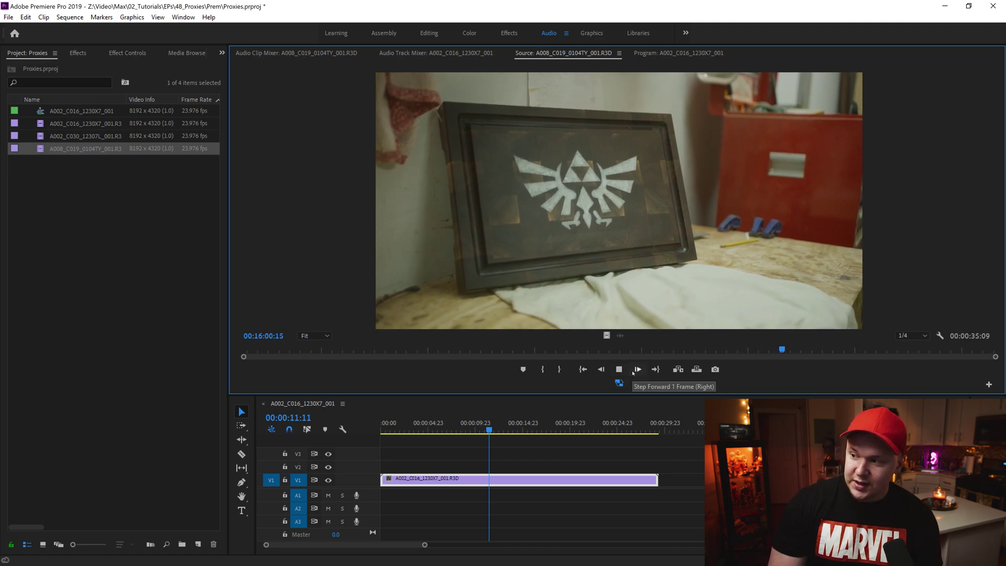
{"action": "left_click", "coordinate": [619, 369]}
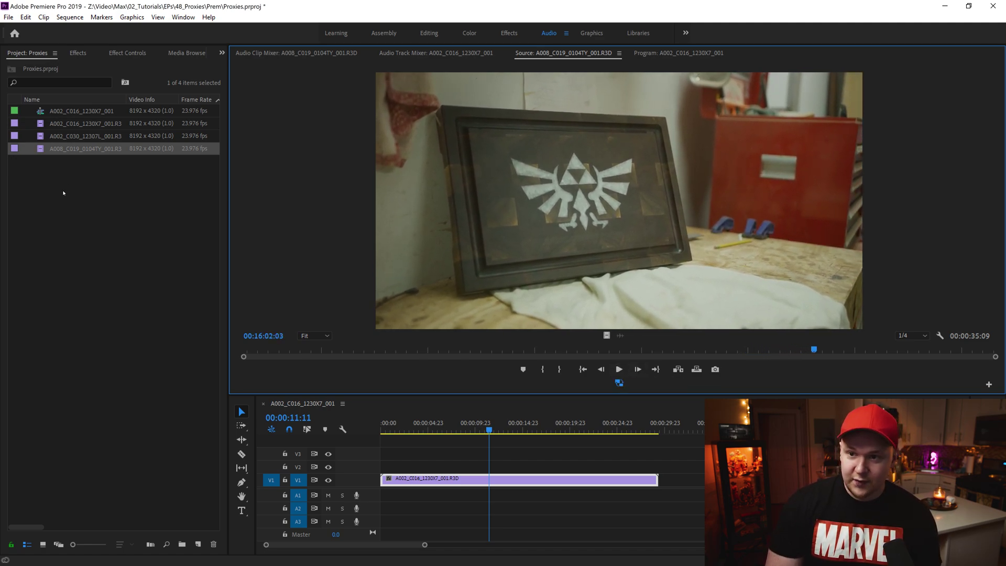
Reveal the A008 proxy MP4 in File Explorer, play it to verify, then return
{"action": "right_click", "coordinate": [43, 150]}
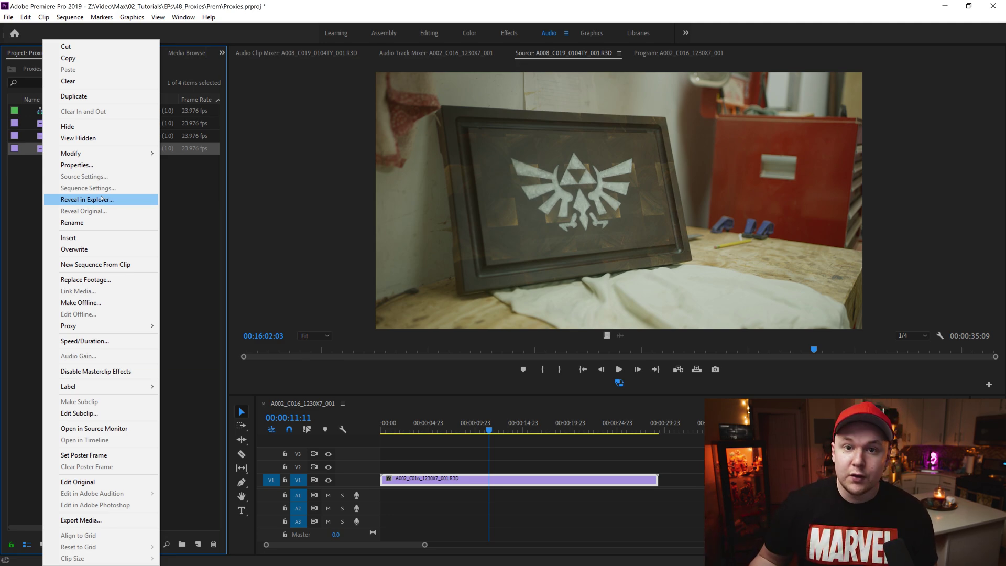
{"action": "left_click", "coordinate": [101, 199]}
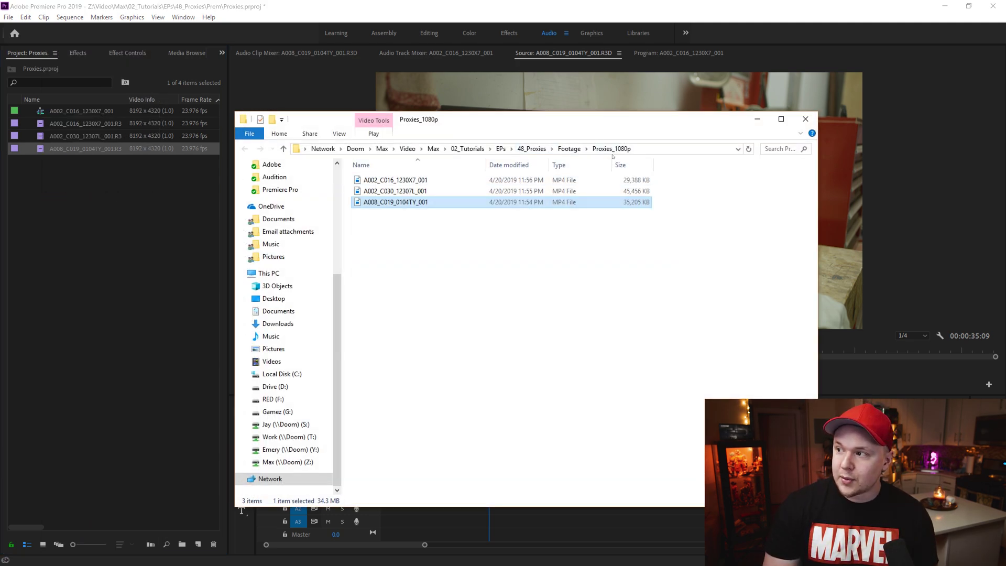
{"action": "left_click", "coordinate": [394, 202]}
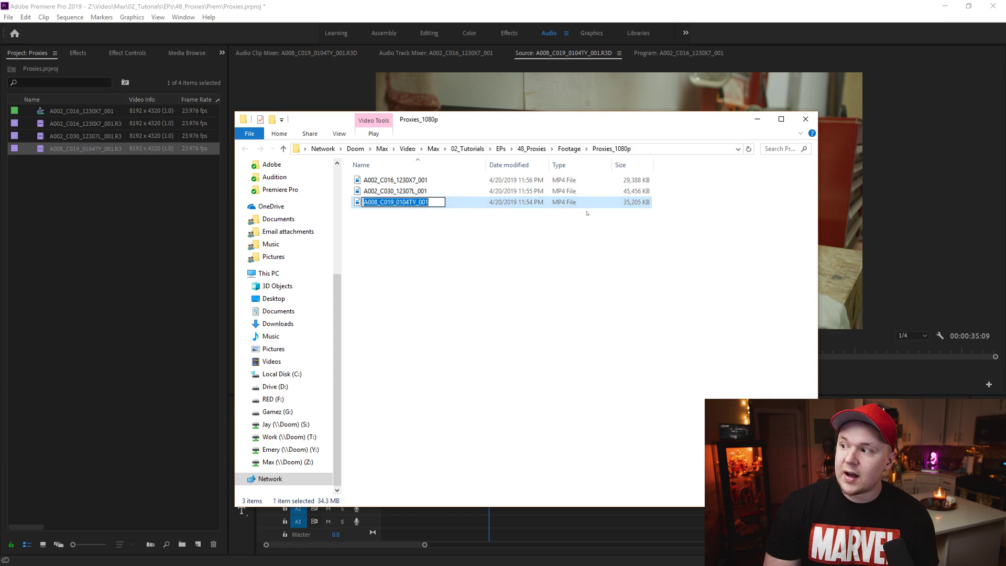
{"action": "key", "text": "Escape"}
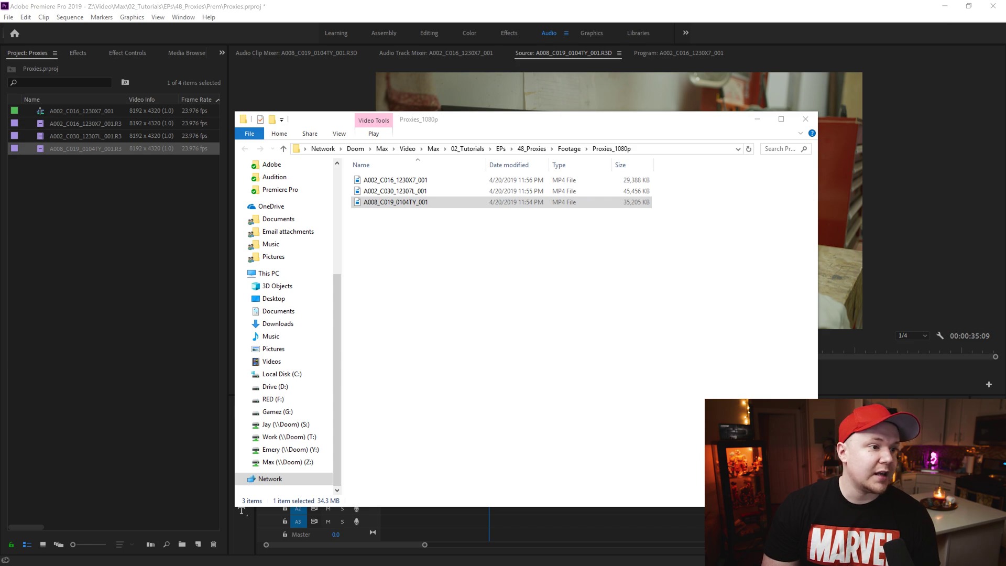
{"action": "key", "text": "Return"}
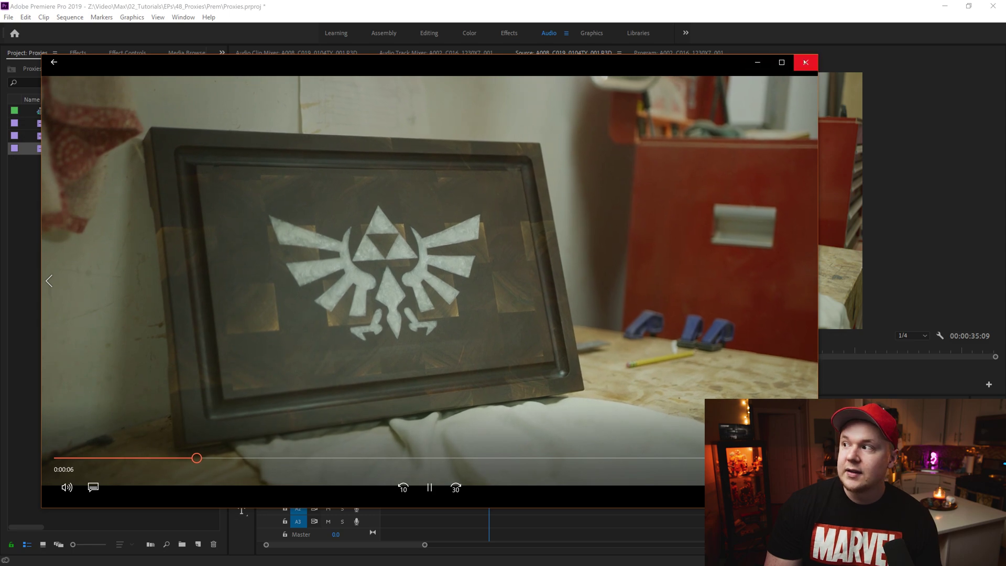
{"action": "left_click", "coordinate": [804, 62]}
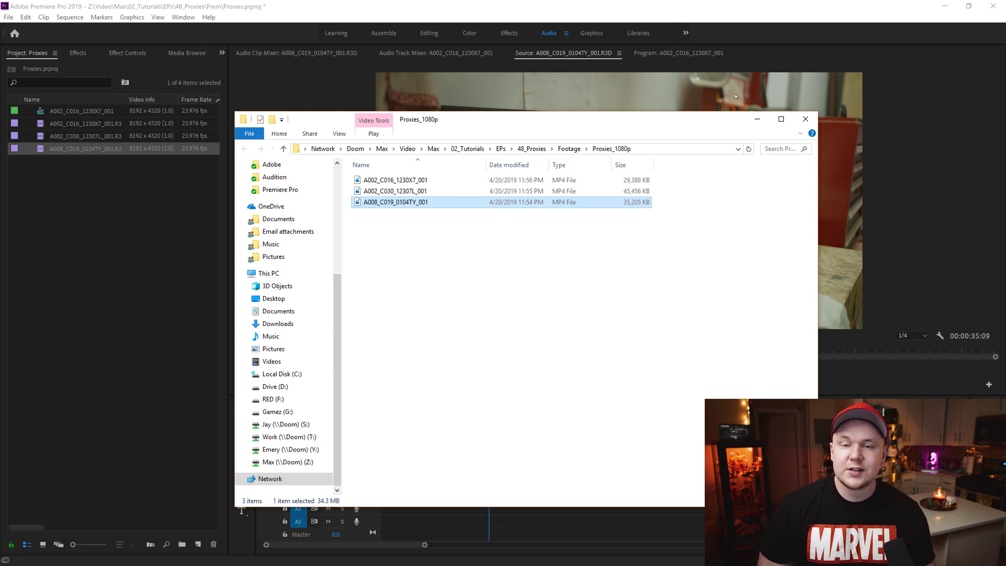
{"action": "left_click", "coordinate": [203, 228]}
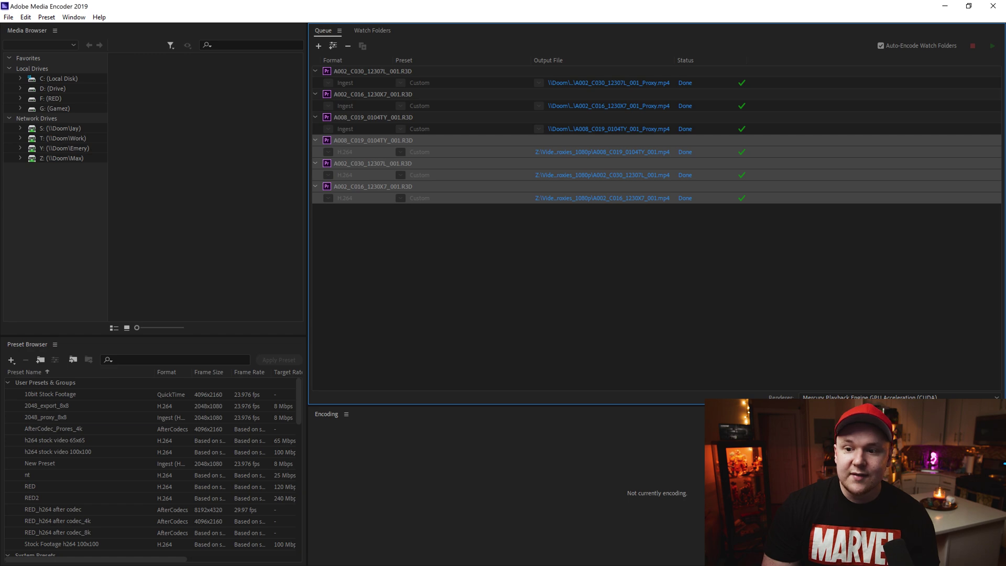
Create a new encoding preset named test in the Preset Browser
{"action": "left_click", "coordinate": [523, 262]}
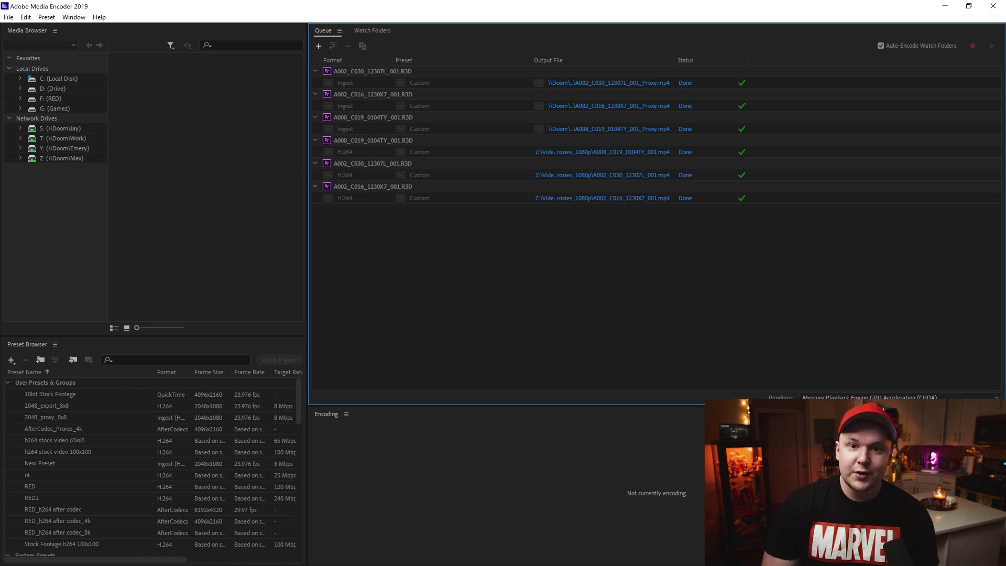
{"action": "left_click", "coordinate": [154, 366]}
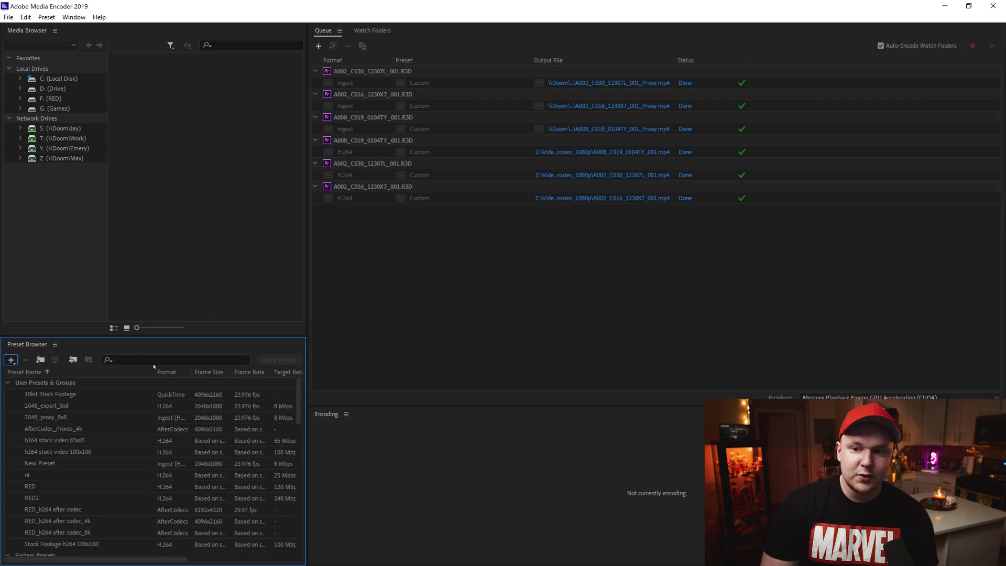
{"action": "left_click", "coordinate": [10, 360]}
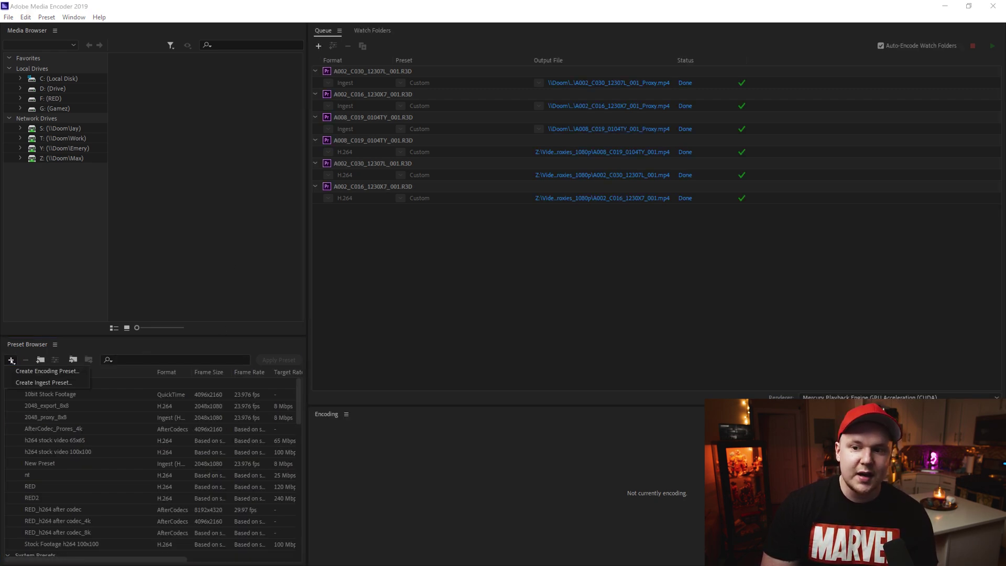
{"action": "left_click", "coordinate": [47, 370]}
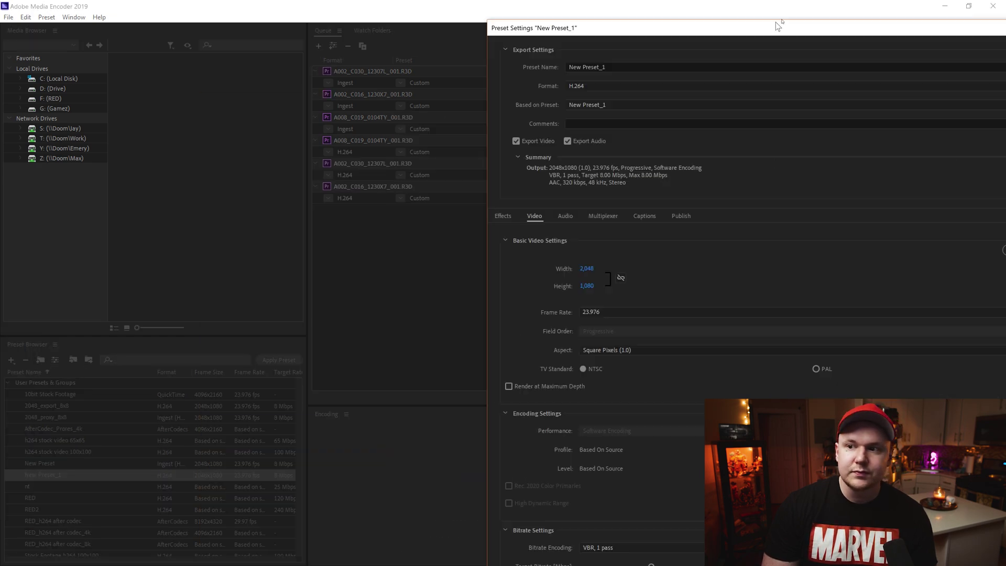
{"action": "left_click_drag", "start_coordinate": [181, 53], "coordinate": [375, 262]}
{"action": "left_click_drag", "start_coordinate": [474, 272], "coordinate": [266, 69]}
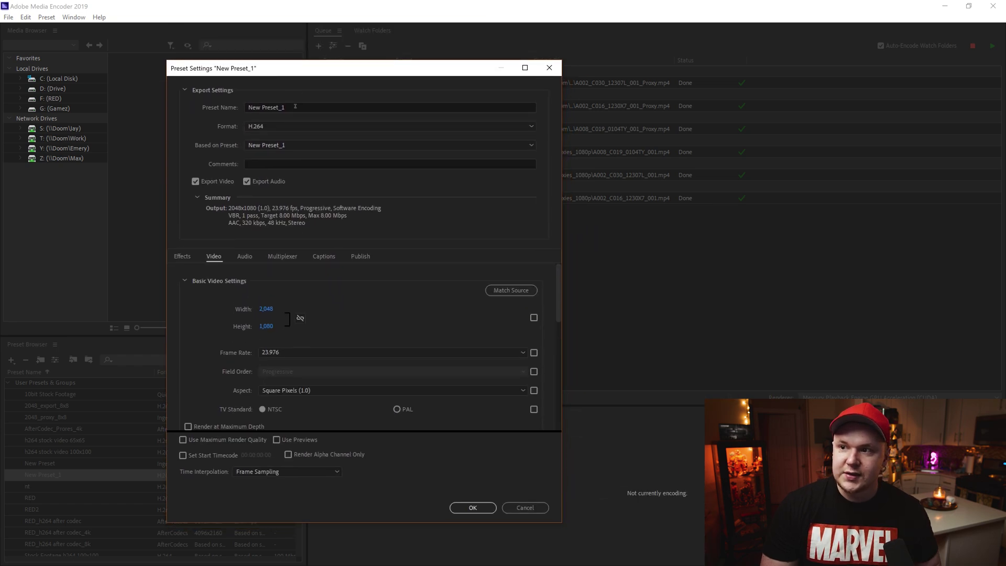
{"action": "type", "text": "test"}
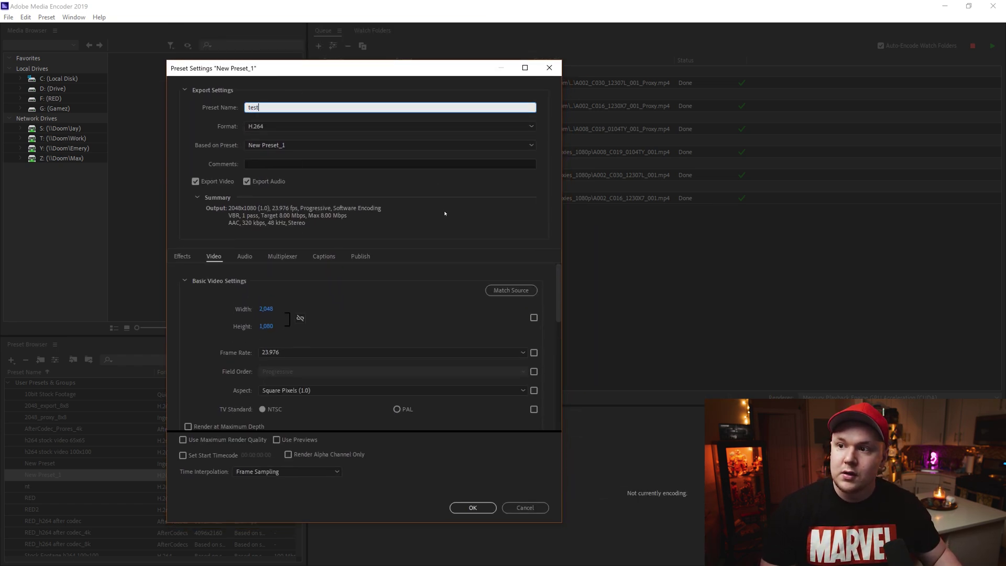
{"action": "key", "text": "Return"}
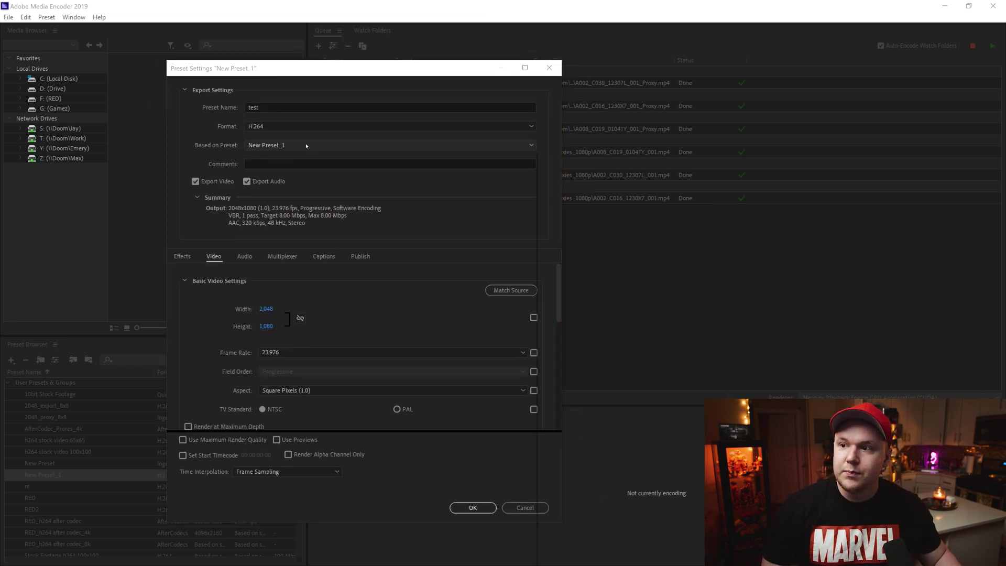
Review the 2048x1080 H.264 8 Mbps settings, rename the preset test_i and save
{"action": "left_click", "coordinate": [309, 145]}
{"action": "left_click", "coordinate": [207, 151]}
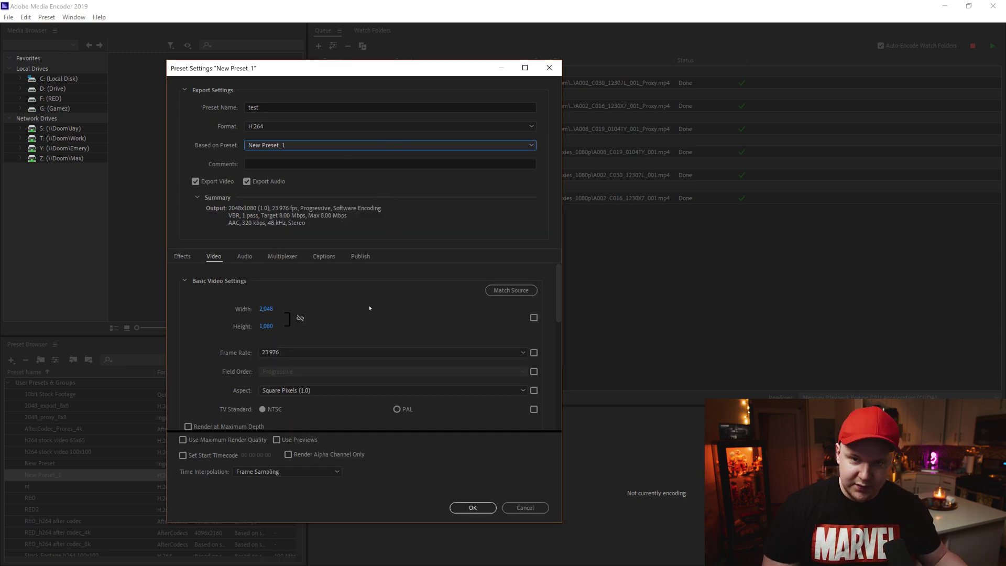
{"action": "scroll", "coordinate": [531, 335], "scroll_direction": "down", "scroll_amount": 10}
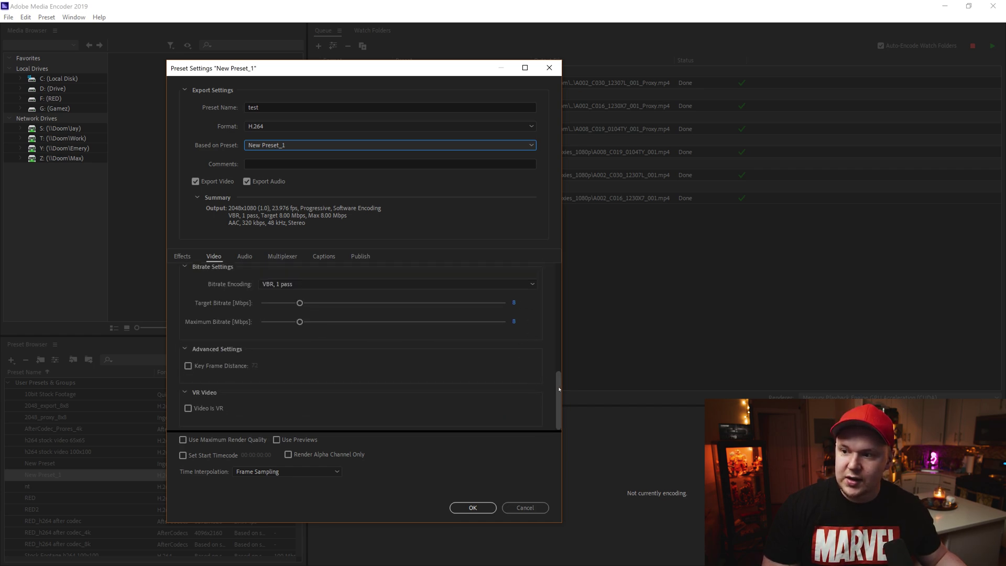
{"action": "left_click_drag", "start_coordinate": [558, 391], "coordinate": [563, 337]}
{"action": "scroll", "coordinate": [269, 305], "scroll_direction": "up", "scroll_amount": 3}
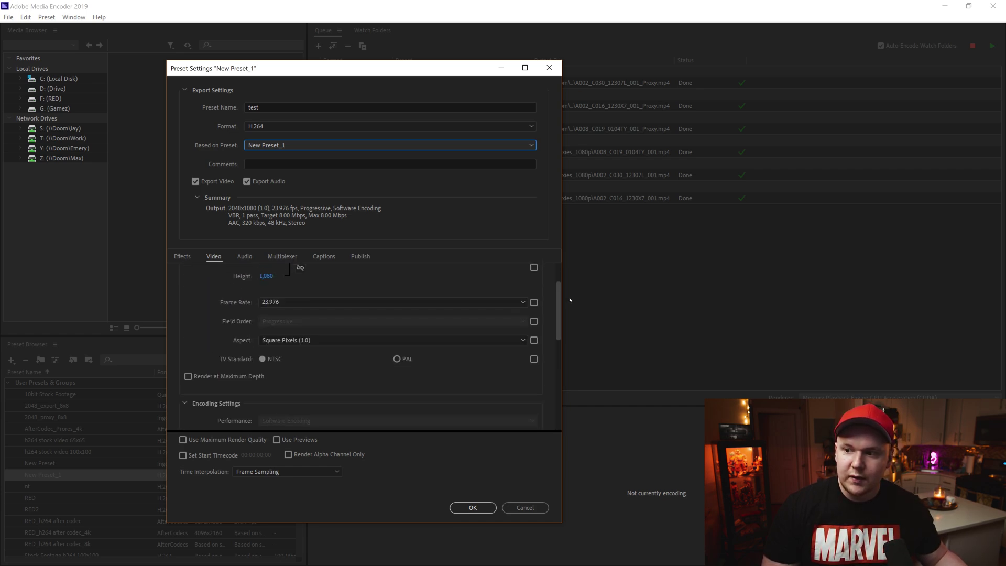
{"action": "scroll", "coordinate": [558, 303], "scroll_direction": "up", "scroll_amount": 2}
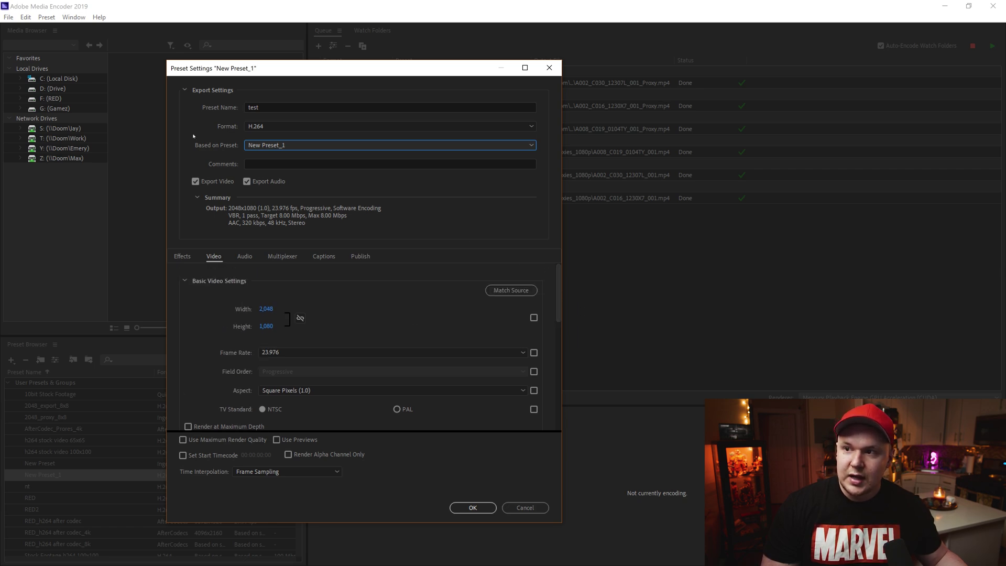
{"action": "left_click", "coordinate": [280, 107]}
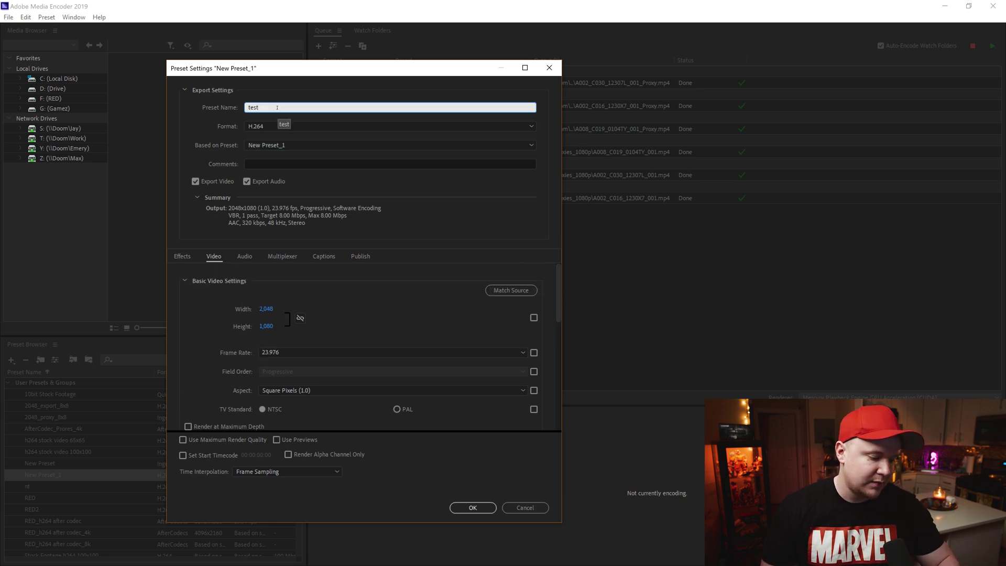
{"action": "type", "text": "_"}
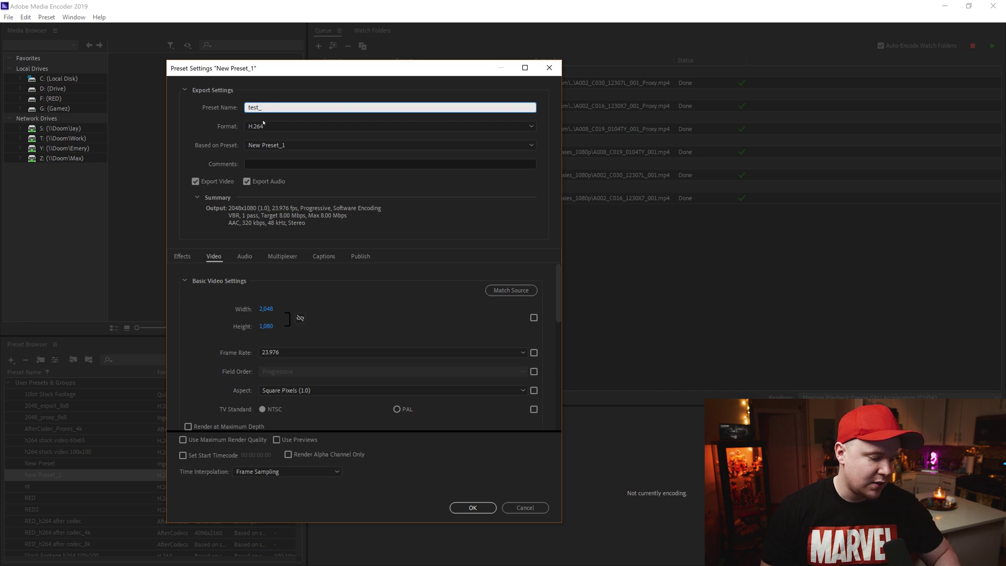
{"action": "type", "text": "i"}
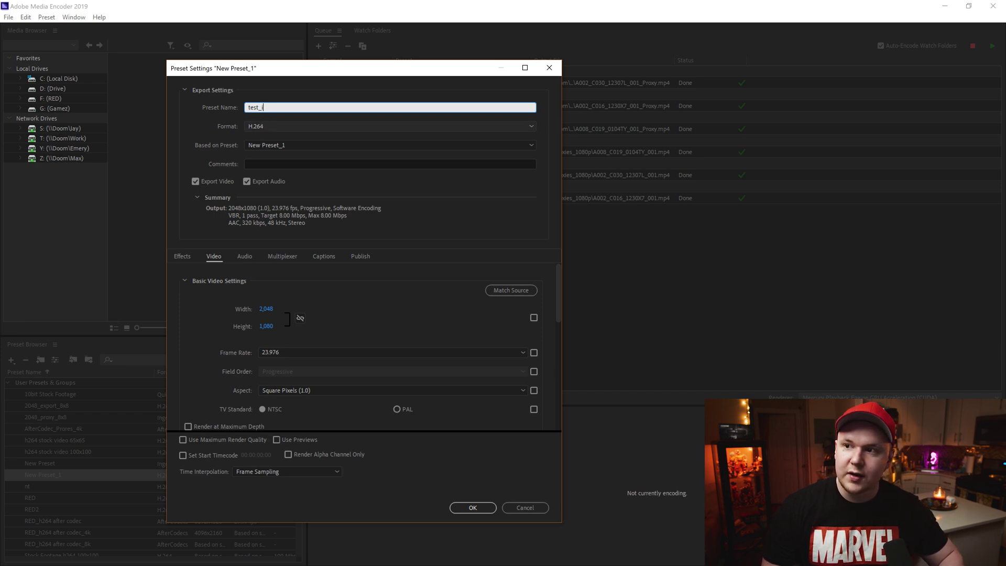
{"action": "left_click", "coordinate": [472, 507]}
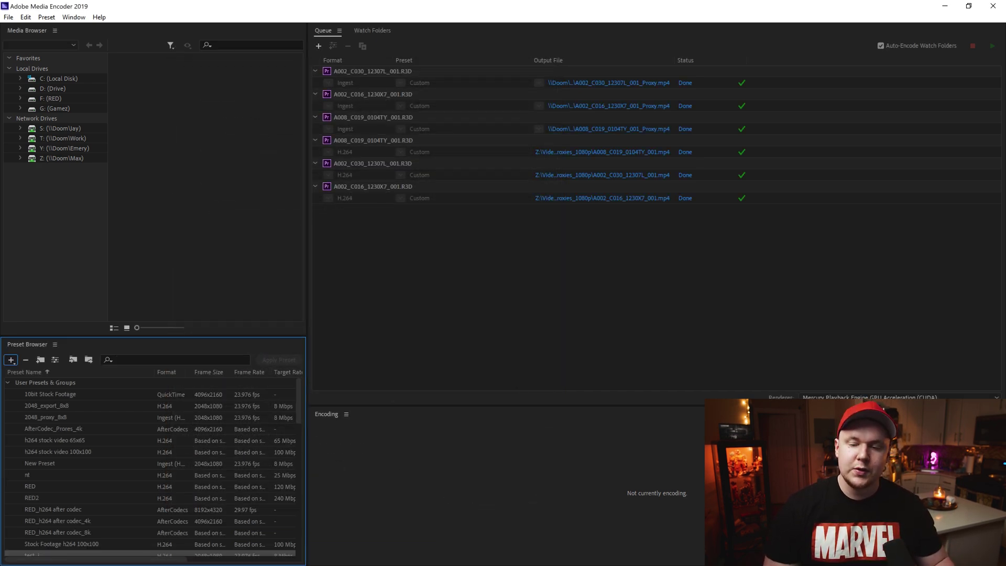
Start a new ingest preset named test_Proxy with Transcode files to destination kept on
{"action": "left_click", "coordinate": [10, 359]}
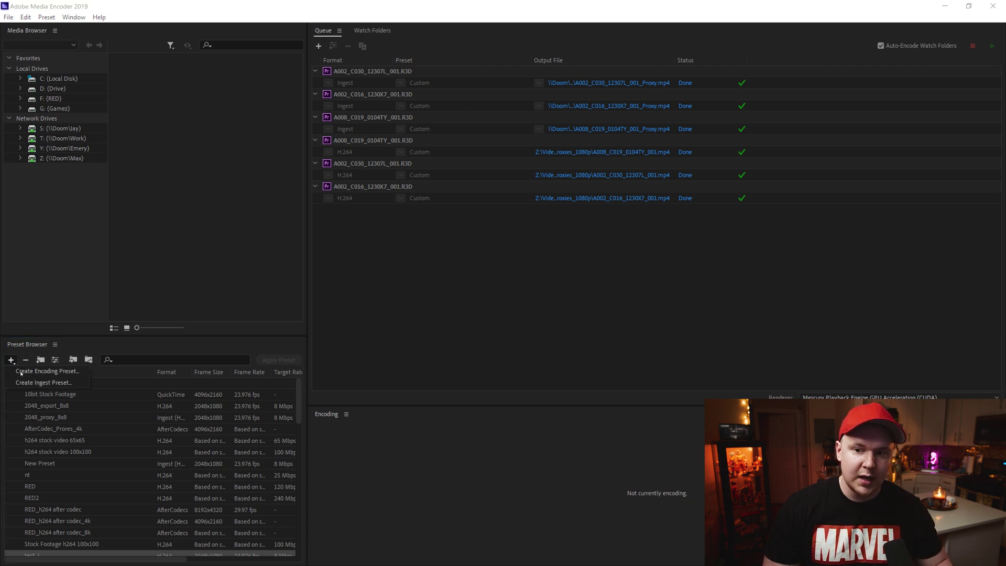
{"action": "left_click", "coordinate": [34, 383]}
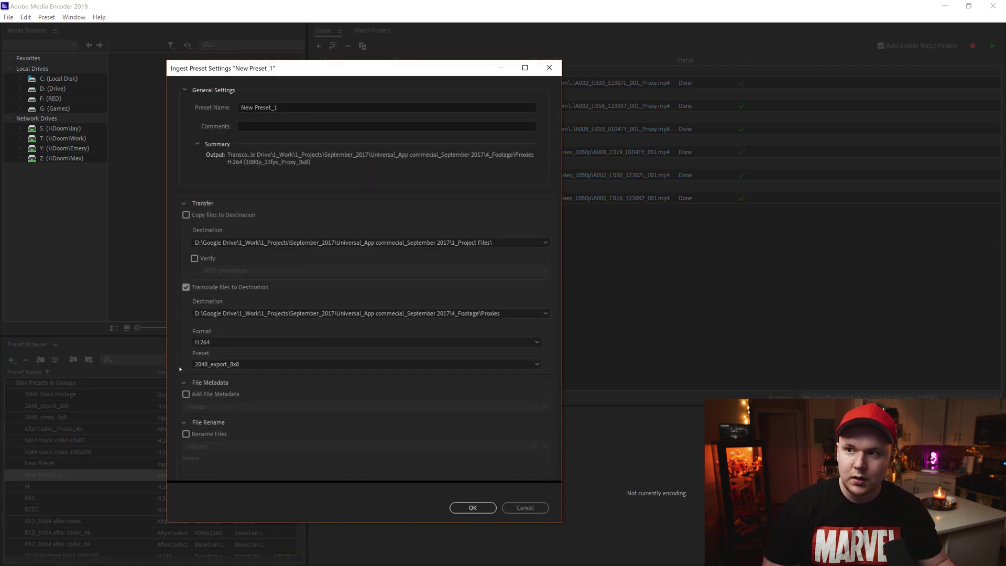
{"action": "left_click_drag", "start_coordinate": [319, 86], "coordinate": [194, 96]}
{"action": "type", "text": "test_"}
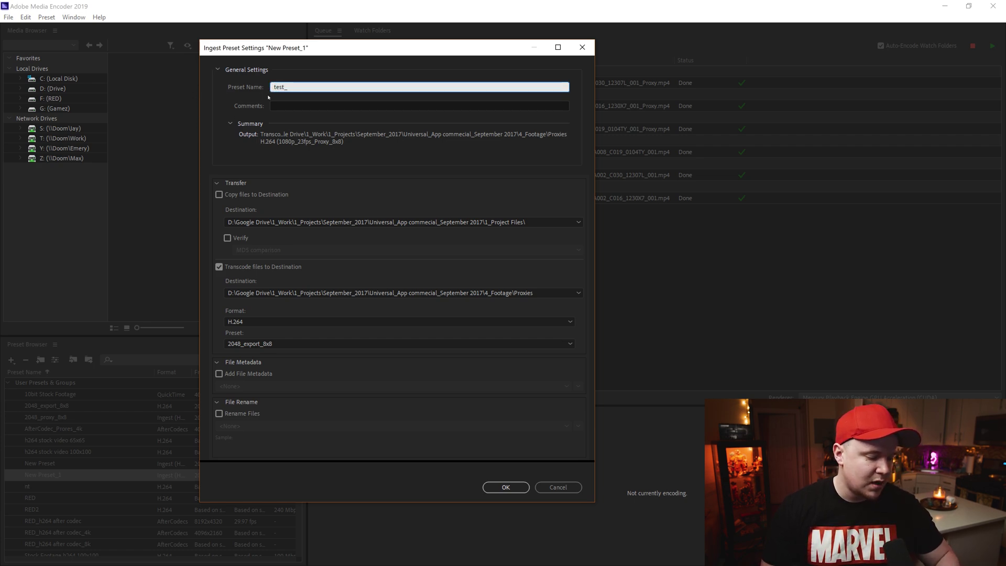
{"action": "type", "text": "Proxy"}
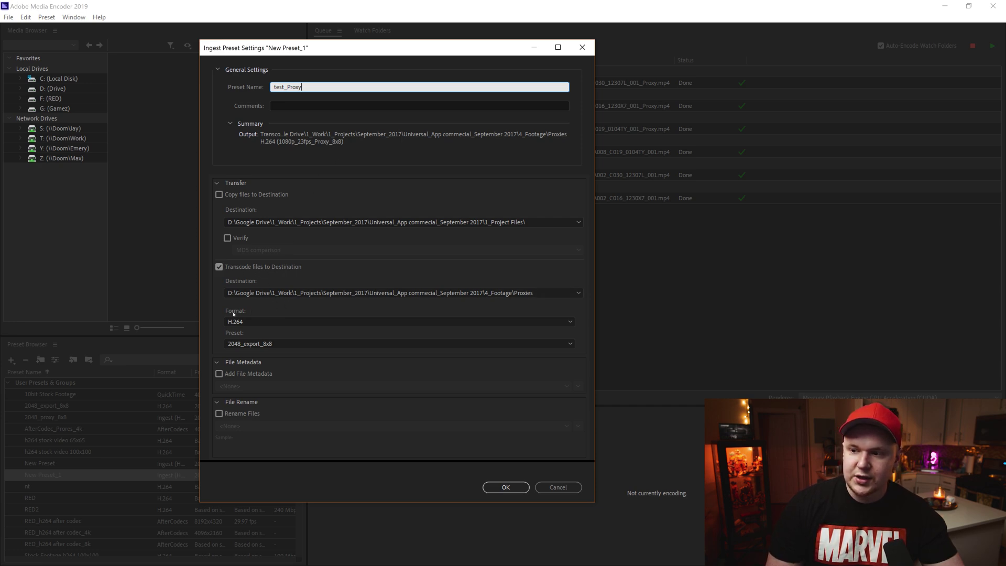
{"action": "left_click", "coordinate": [218, 267]}
{"action": "left_click", "coordinate": [219, 267]}
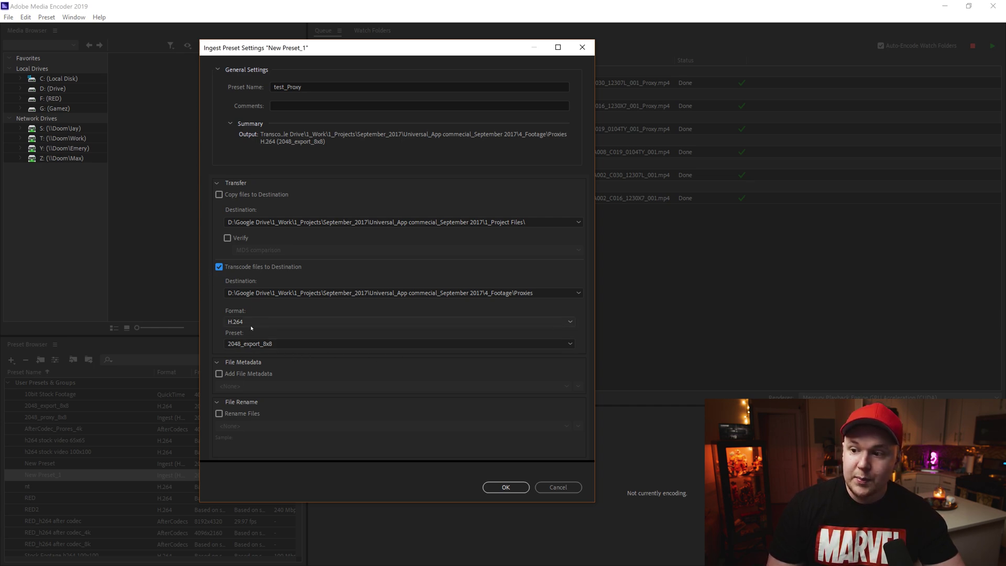
Set the ingest preset's format to H.264 with the test_i preset and save it
{"action": "left_click", "coordinate": [280, 325]}
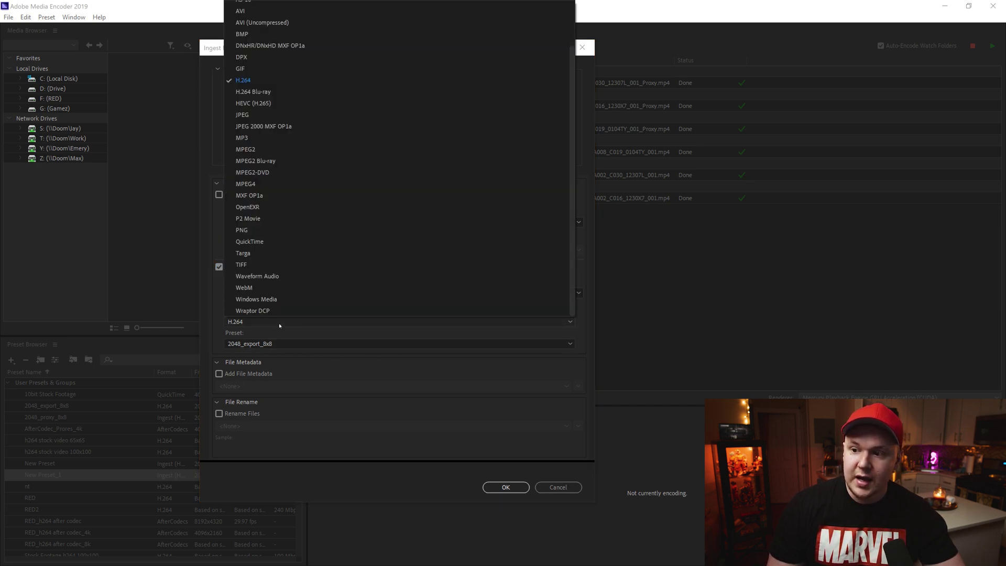
{"action": "left_click", "coordinate": [243, 80]}
{"action": "left_click", "coordinate": [250, 344]}
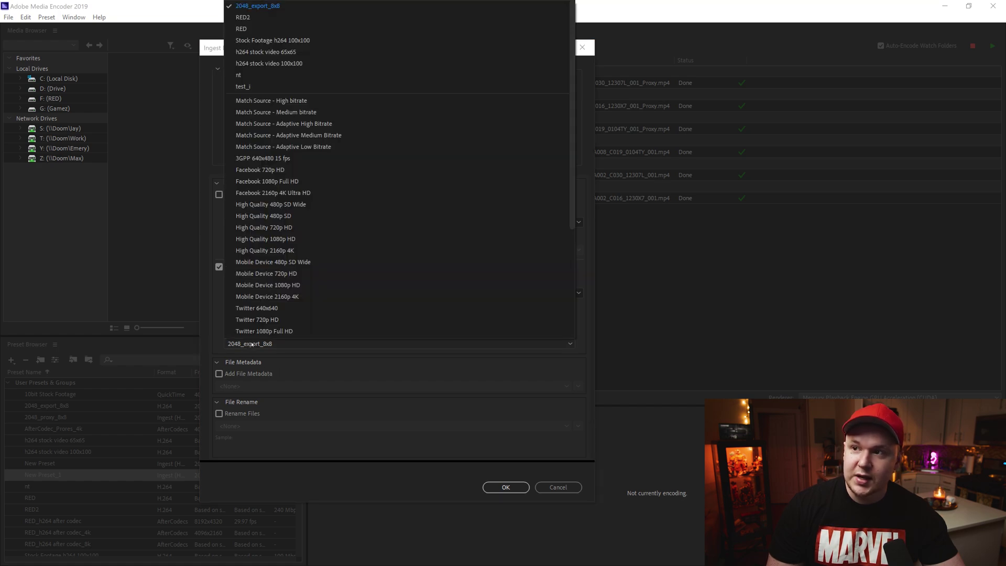
{"action": "left_click", "coordinate": [248, 87]}
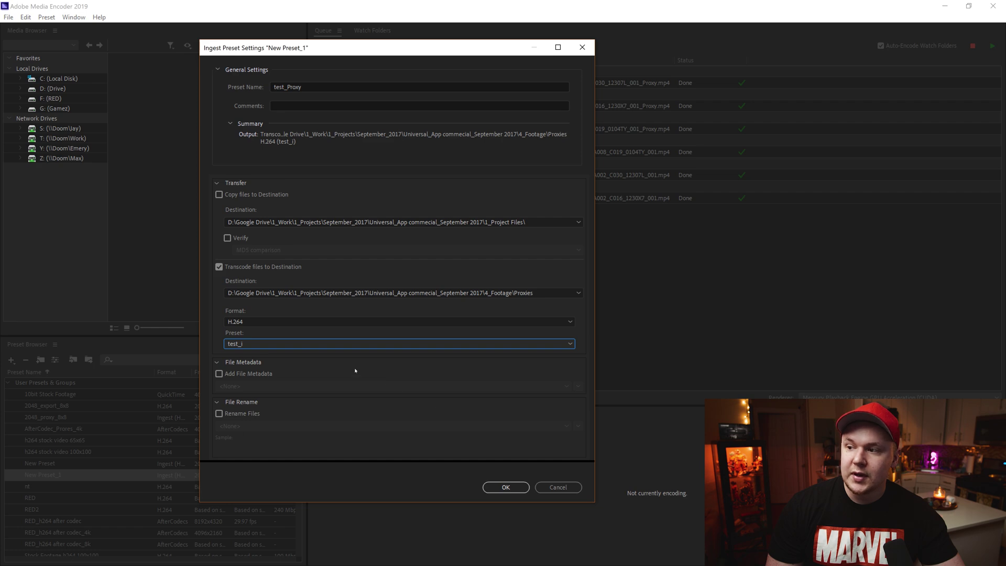
{"action": "left_click", "coordinate": [505, 486]}
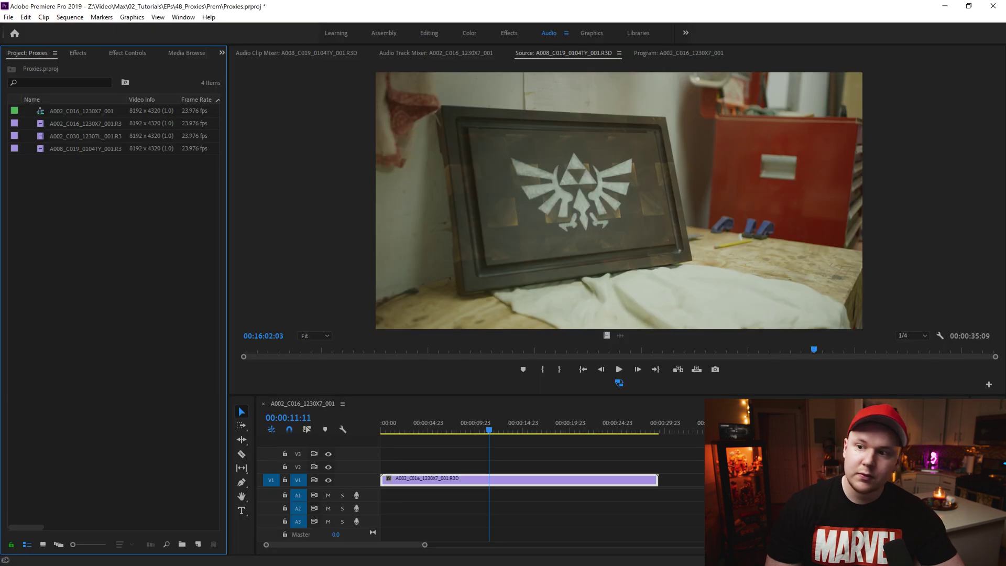
Open Create Proxies for the A008 clip and choose to add an ingest preset
{"action": "right_click", "coordinate": [23, 149]}
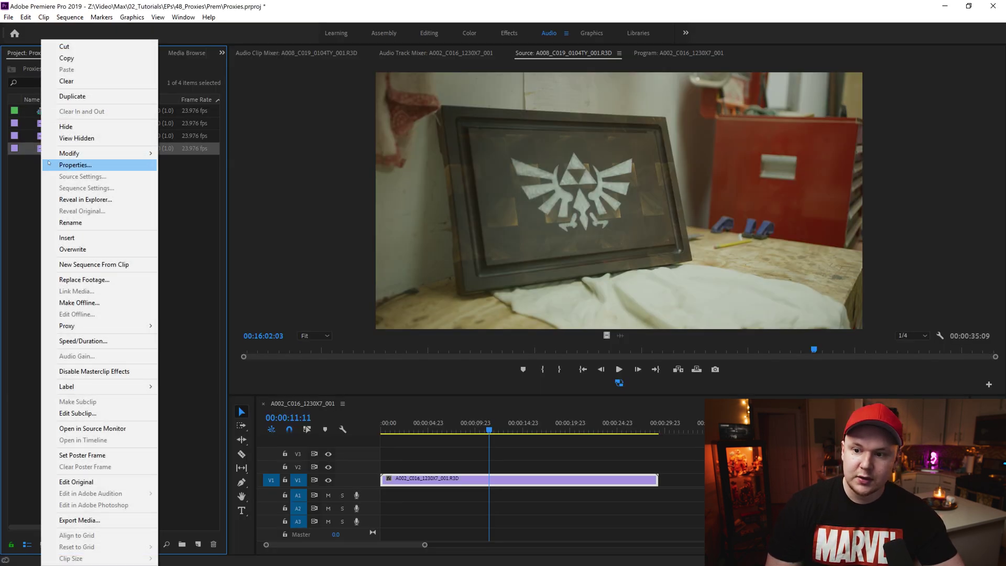
{"action": "mouse_move", "coordinate": [135, 329]}
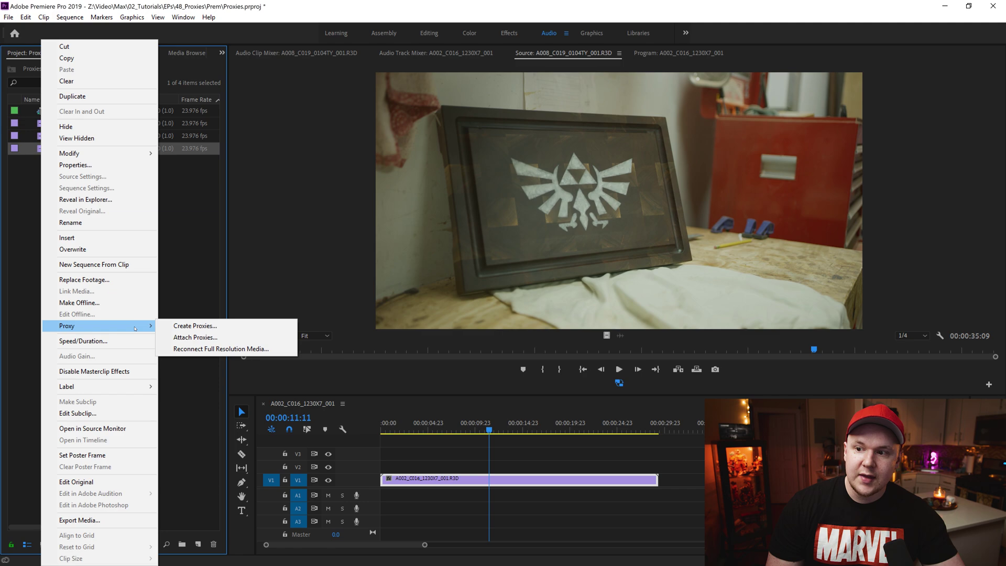
{"action": "left_click", "coordinate": [190, 327]}
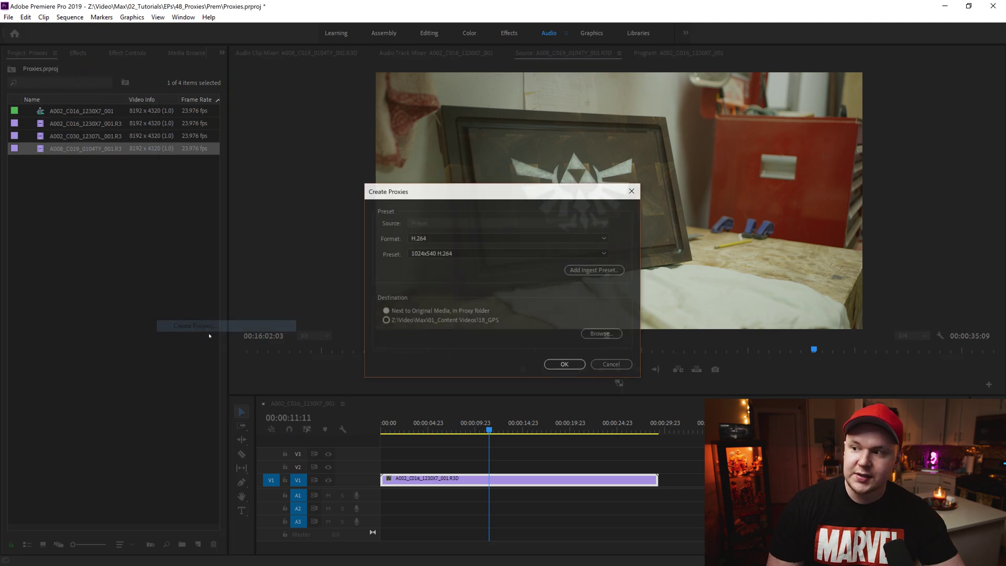
{"action": "left_click", "coordinate": [596, 271]}
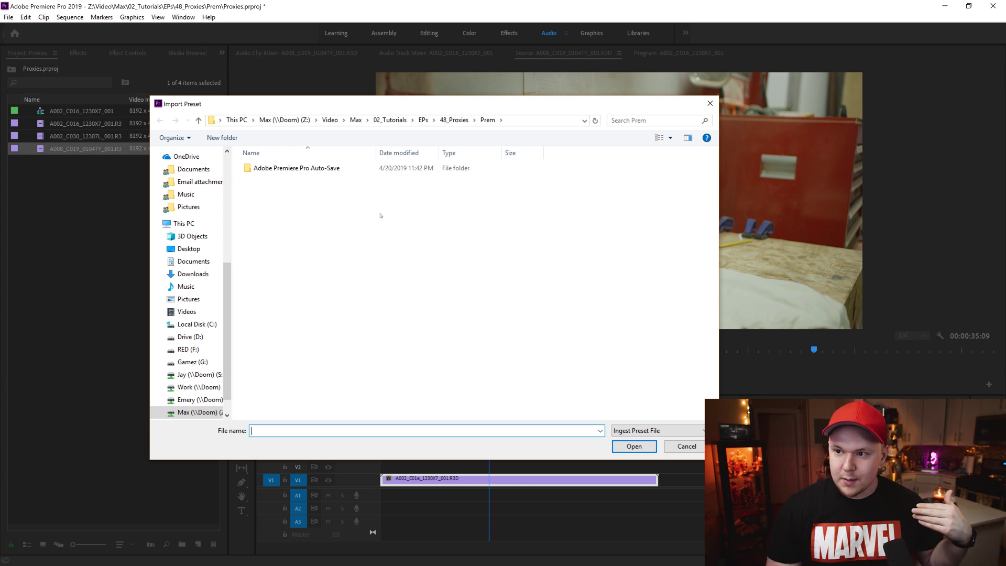
Import test_Proxy from Documents\Adobe\Adobe Media Encoder\13.0\Presets
{"action": "scroll", "coordinate": [199, 265], "scroll_direction": "up", "scroll_amount": 5}
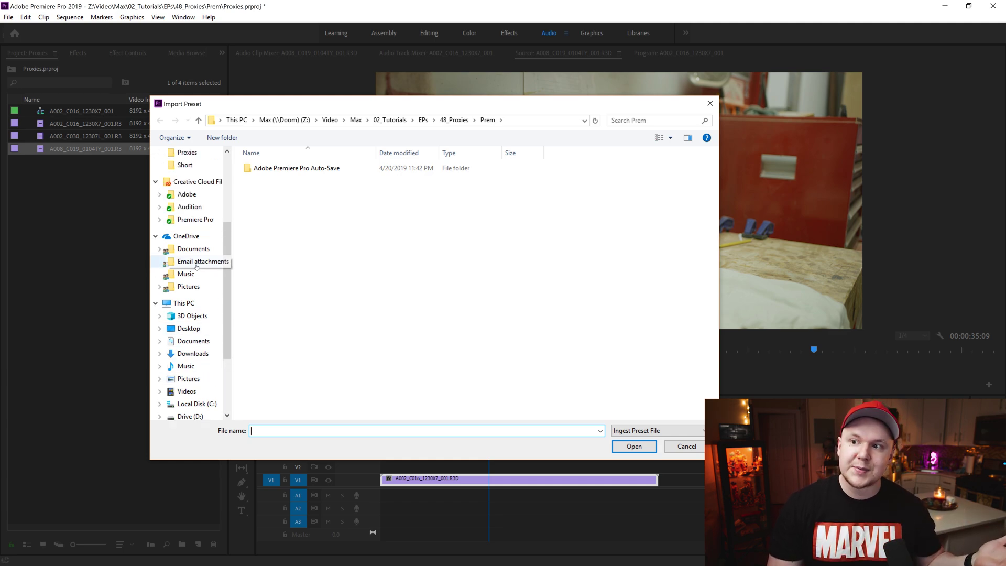
{"action": "scroll", "coordinate": [199, 265], "scroll_direction": "up", "scroll_amount": 2}
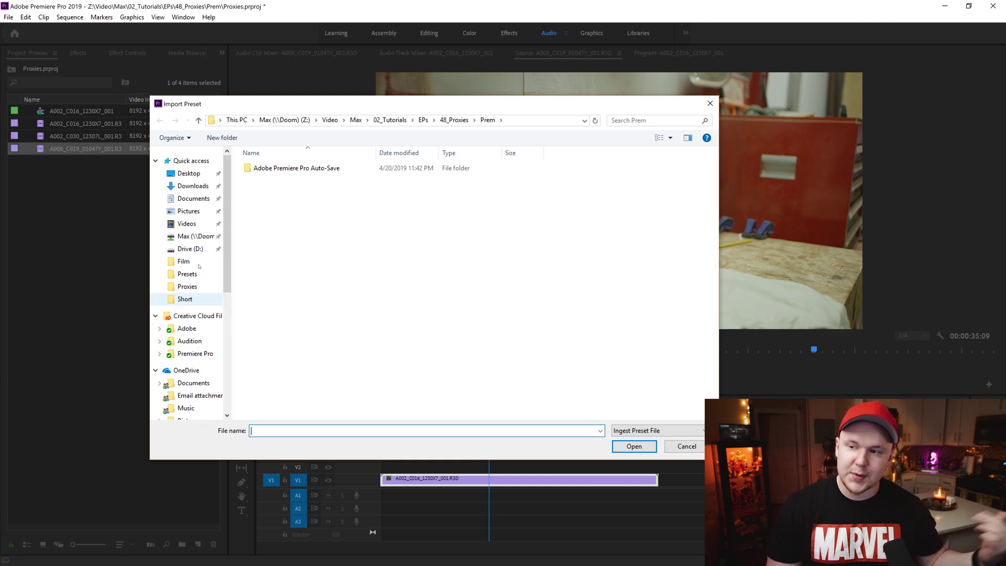
{"action": "left_click", "coordinate": [193, 198]}
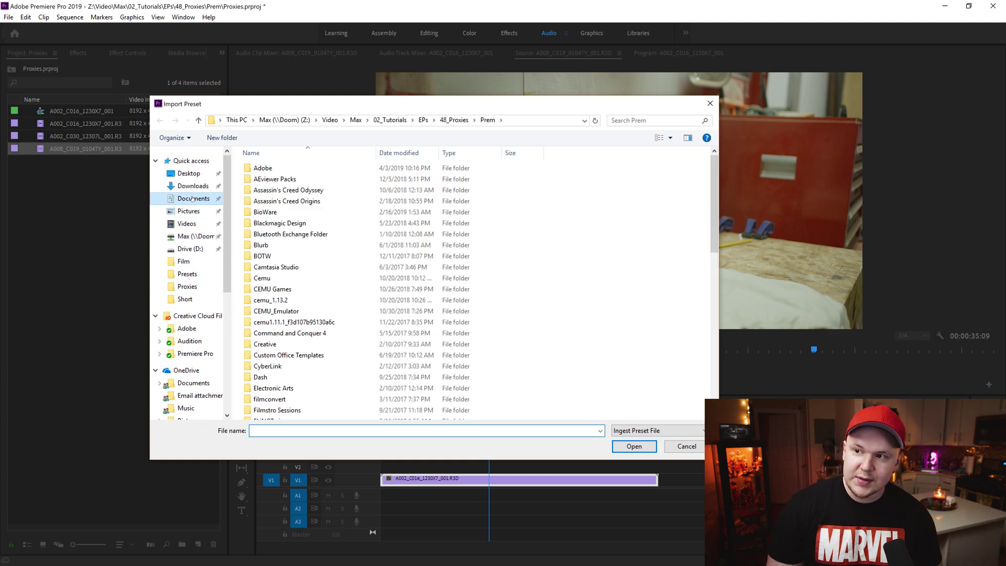
{"action": "double_click", "coordinate": [264, 168]}
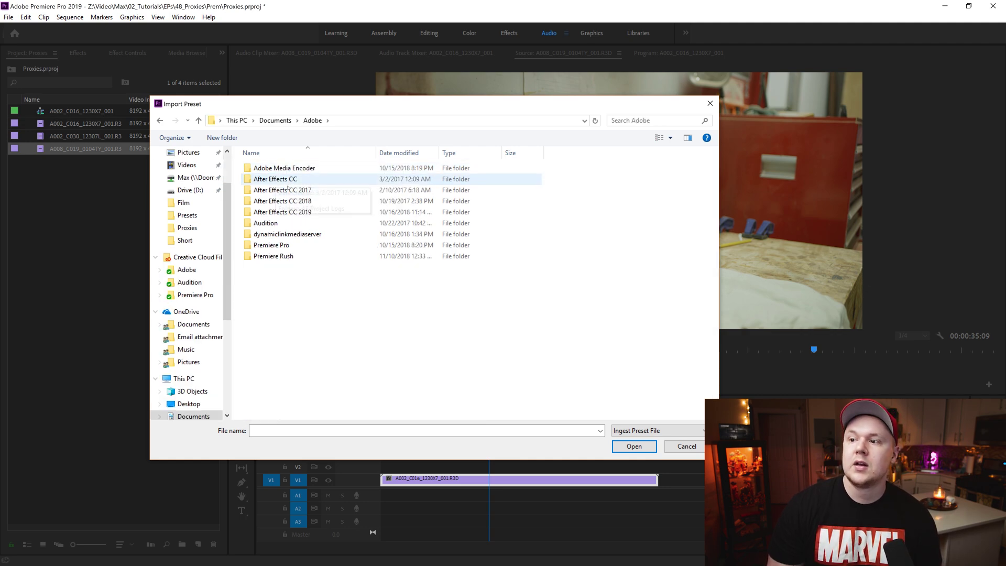
{"action": "double_click", "coordinate": [277, 167]}
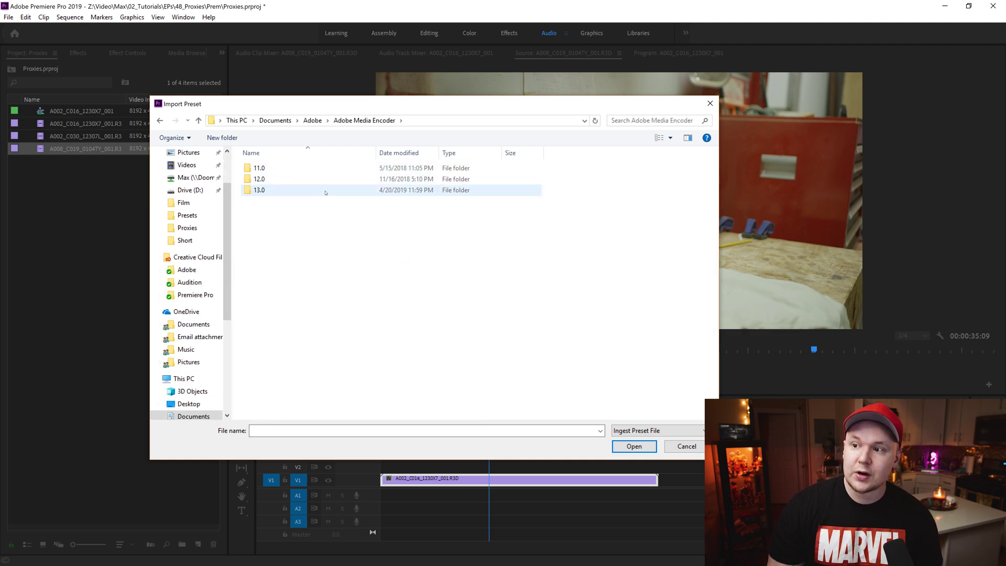
{"action": "double_click", "coordinate": [260, 190]}
{"action": "double_click", "coordinate": [267, 191]}
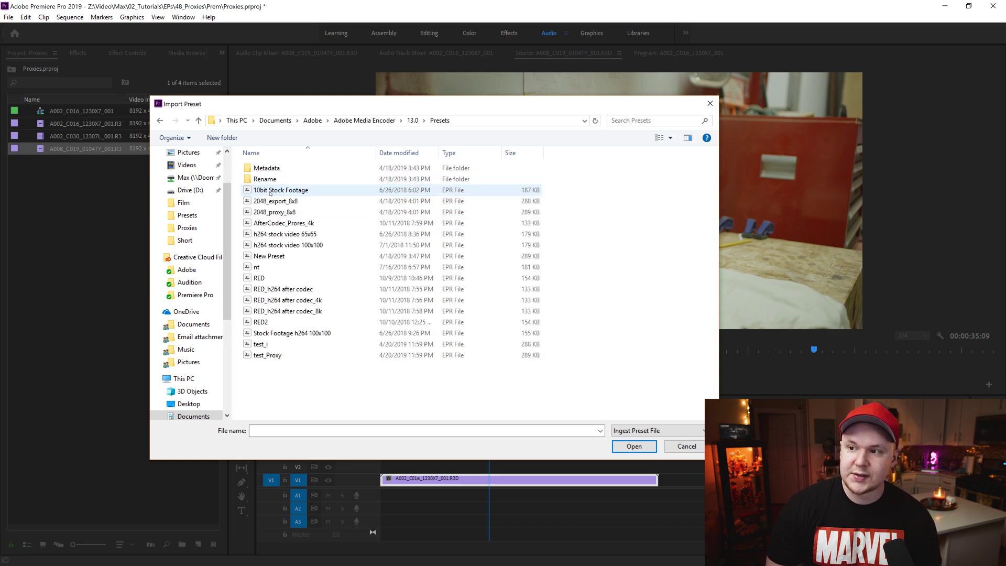
{"action": "left_click", "coordinate": [269, 356]}
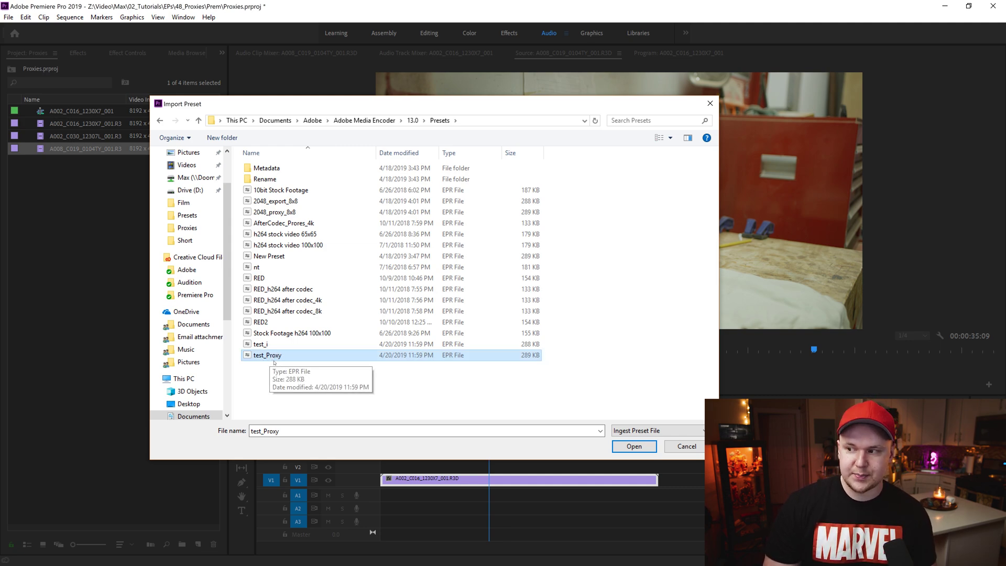
{"action": "left_click", "coordinate": [634, 446]}
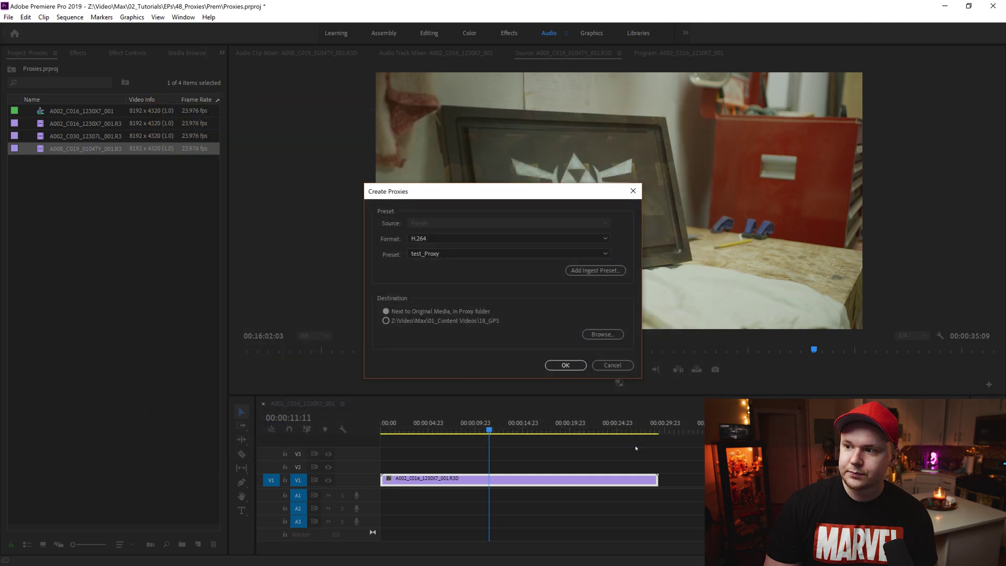
Expand the Preset list to see test_Proxy beside the 1024x540, 1280x720 and 1536x790 H.264 presets
{"action": "left_click", "coordinate": [435, 254]}
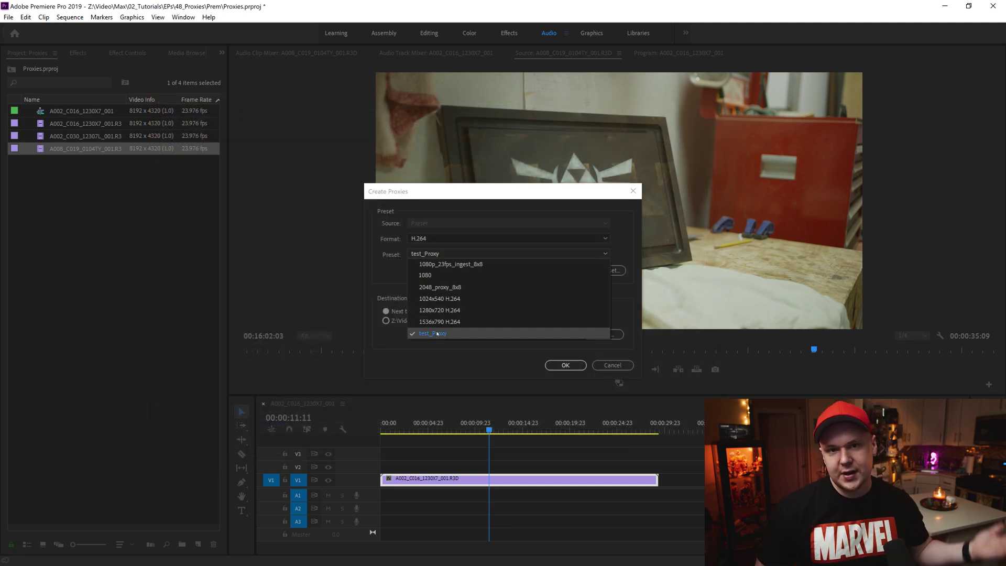